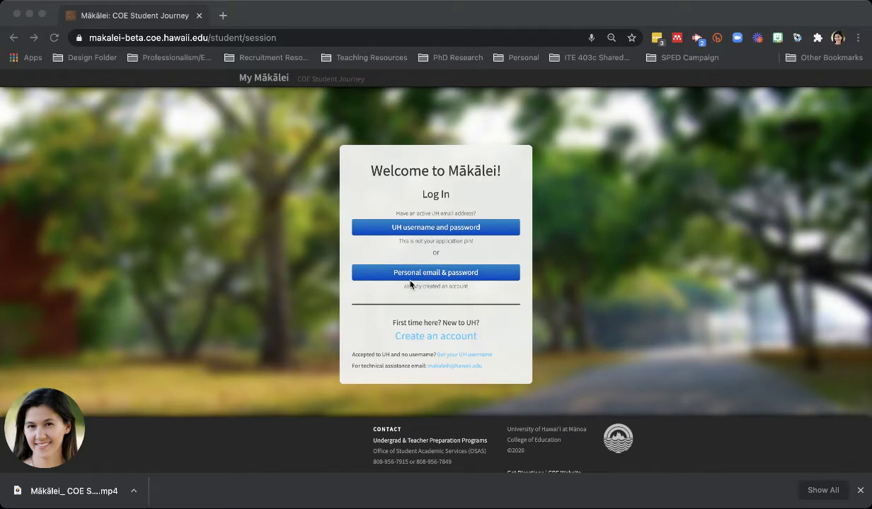
- Log in to Mākālei with the personal email and password account option
{"action": "left_click", "coordinate": [452, 276]}
{"action": "left_click", "coordinate": [423, 275]}
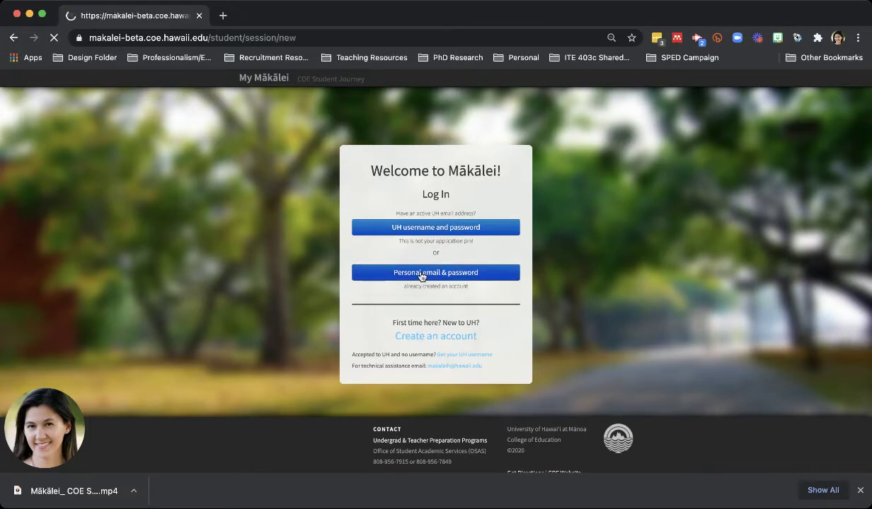
{"action": "left_click", "coordinate": [372, 323]}
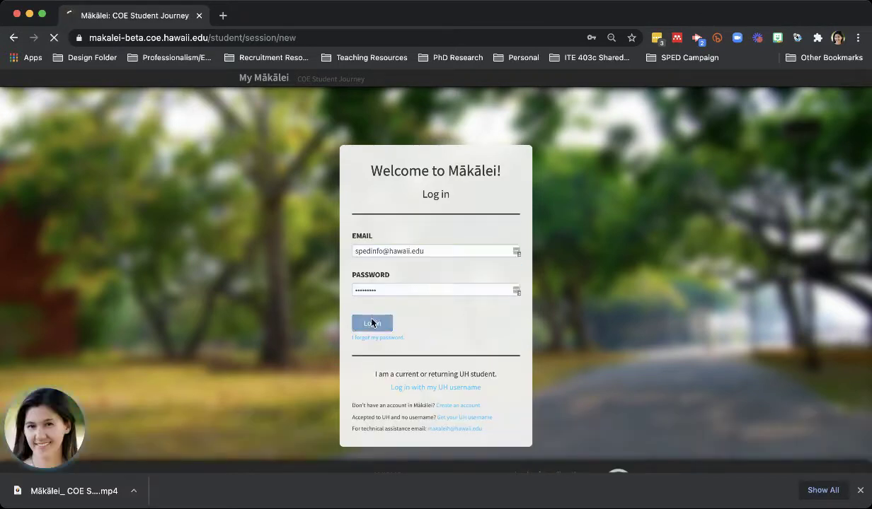
- Review the existing program entries in the My Mākālei Journeys list
{"action": "scroll", "coordinate": [361, 333], "scroll_direction": "down", "scroll_amount": 5}
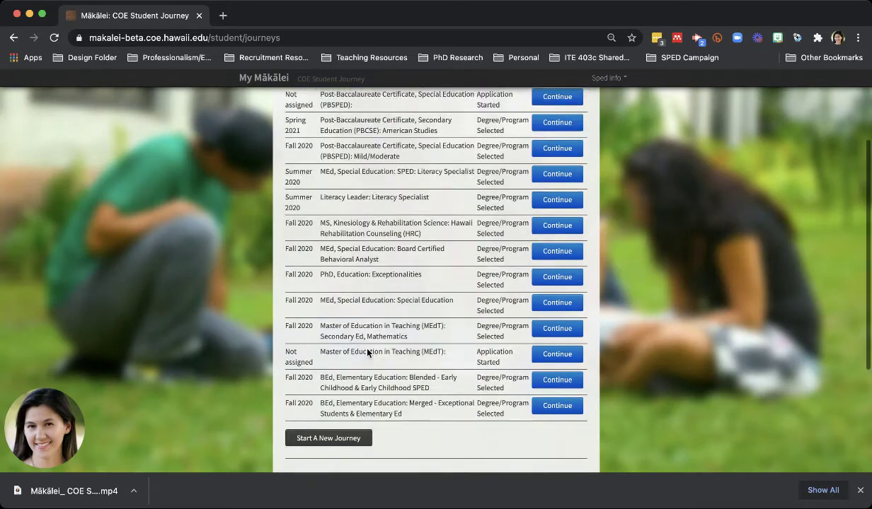
{"action": "scroll", "coordinate": [367, 349], "scroll_direction": "up", "scroll_amount": 2}
{"action": "scroll", "coordinate": [366, 350], "scroll_direction": "up", "scroll_amount": 2}
{"action": "scroll", "coordinate": [367, 350], "scroll_direction": "down", "scroll_amount": 5}
{"action": "scroll", "coordinate": [367, 349], "scroll_direction": "up", "scroll_amount": 5}
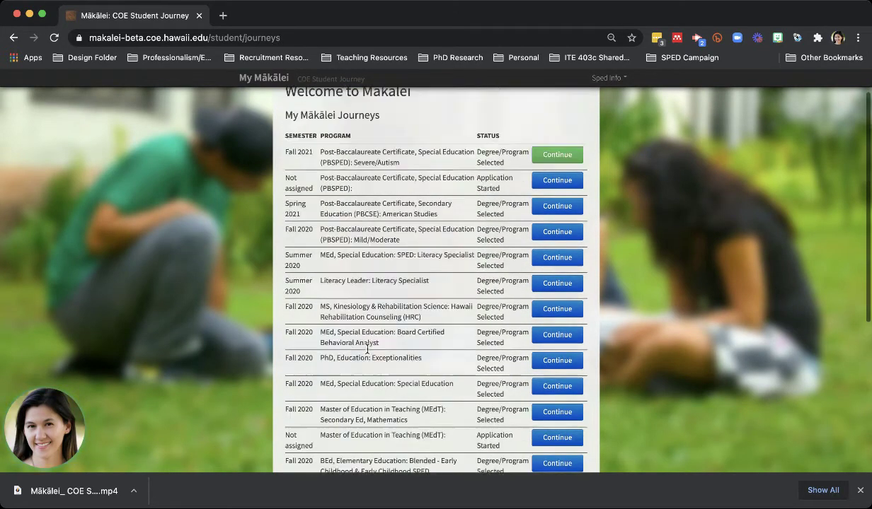
{"action": "scroll", "coordinate": [367, 350], "scroll_direction": "down", "scroll_amount": 1}
{"action": "scroll", "coordinate": [367, 348], "scroll_direction": "down", "scroll_amount": 5}
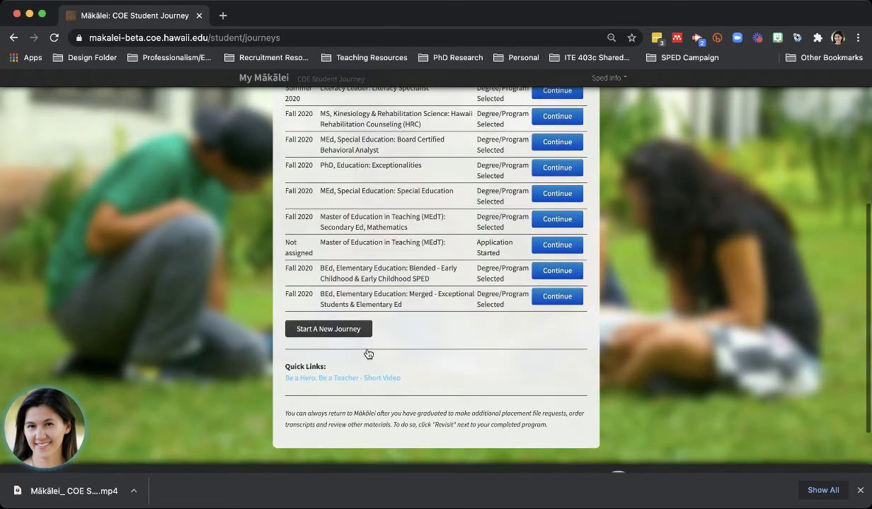
{"action": "scroll", "coordinate": [449, 193], "scroll_direction": "up", "scroll_amount": 1}
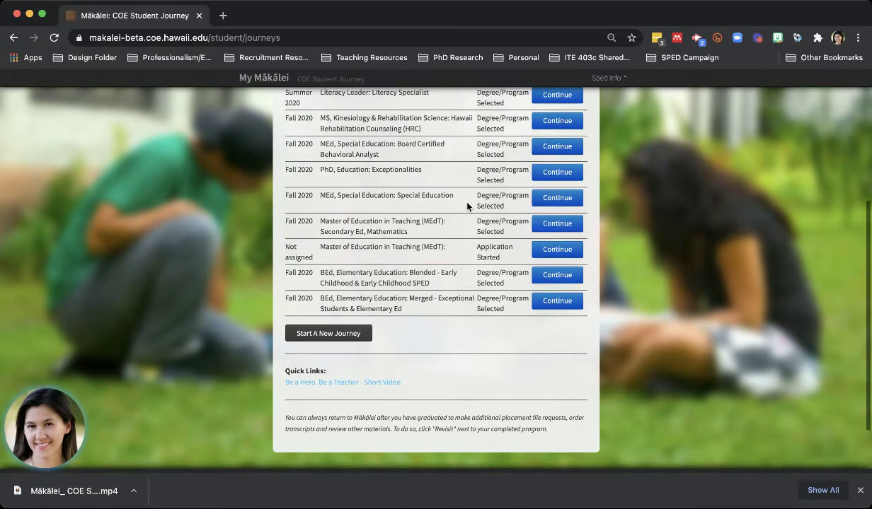
- Start a new journey for a Master's Degree in the MEd, Teaching (MEdT) - Dual License SPED/Secondary program
{"action": "left_click", "coordinate": [311, 337]}
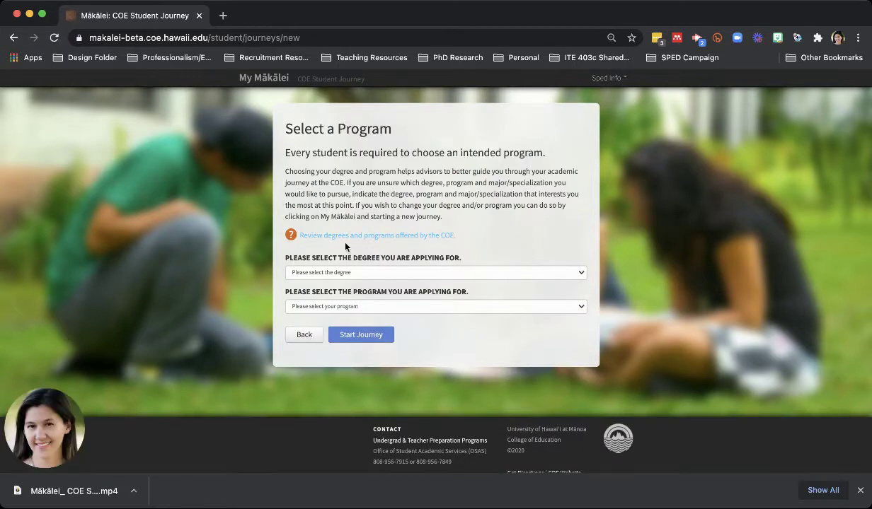
{"action": "left_click", "coordinate": [344, 317]}
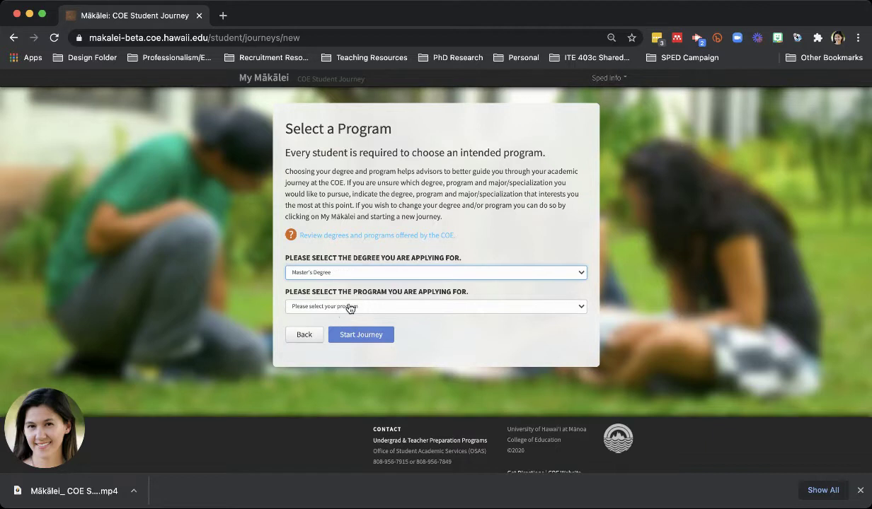
{"action": "left_click", "coordinate": [340, 306]}
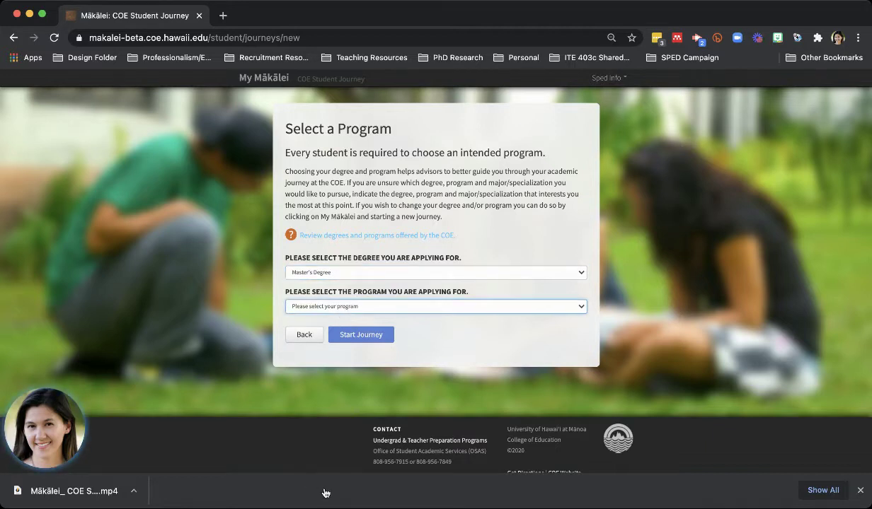
{"action": "left_click", "coordinate": [383, 492]}
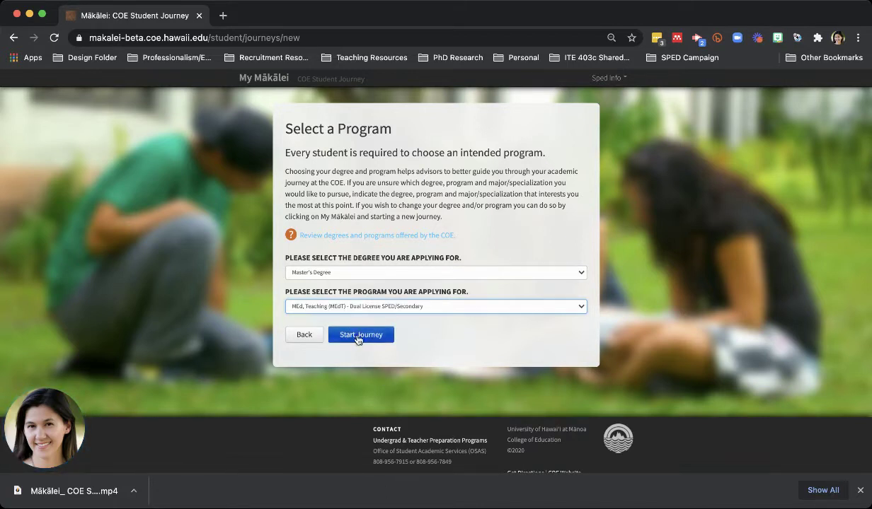
{"action": "left_click", "coordinate": [357, 335]}
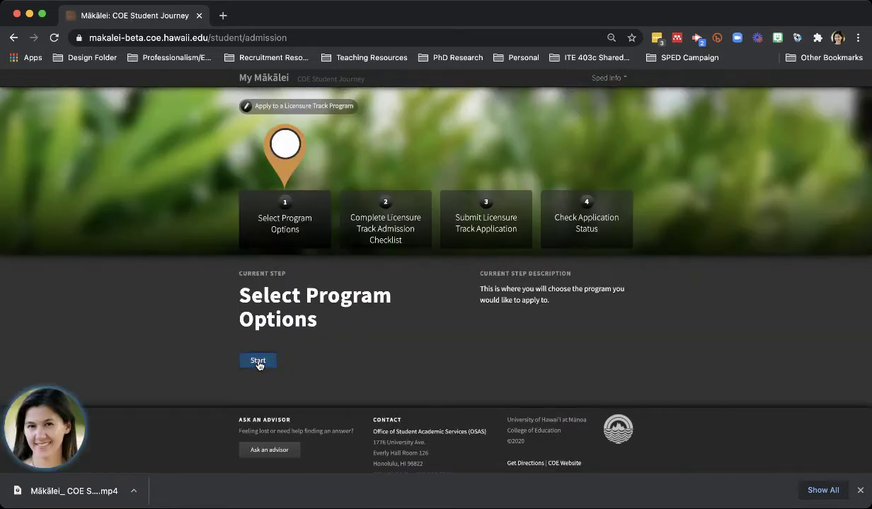
- Begin the program options for Fall 2021 on the Licensure track, with Secondary Ed, English and Mild/Moderate as the majors
{"action": "left_click", "coordinate": [260, 362]}
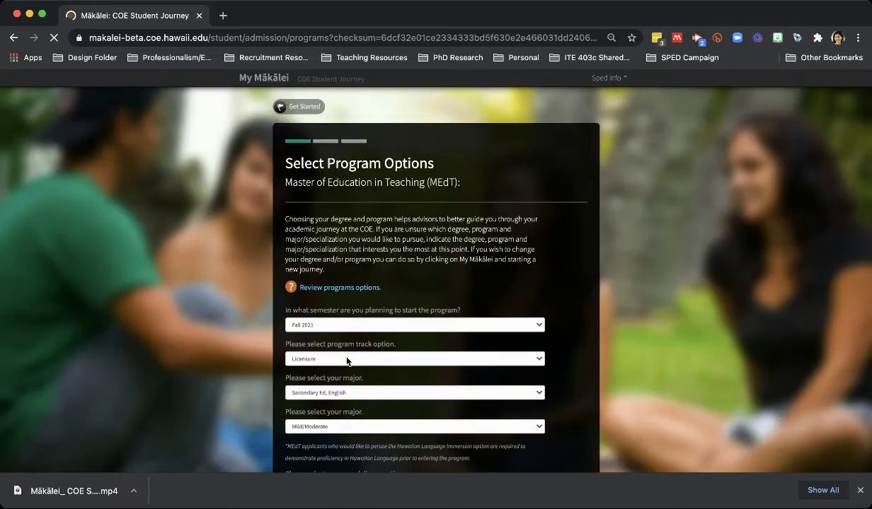
{"action": "scroll", "coordinate": [420, 297], "scroll_direction": "down", "scroll_amount": 2}
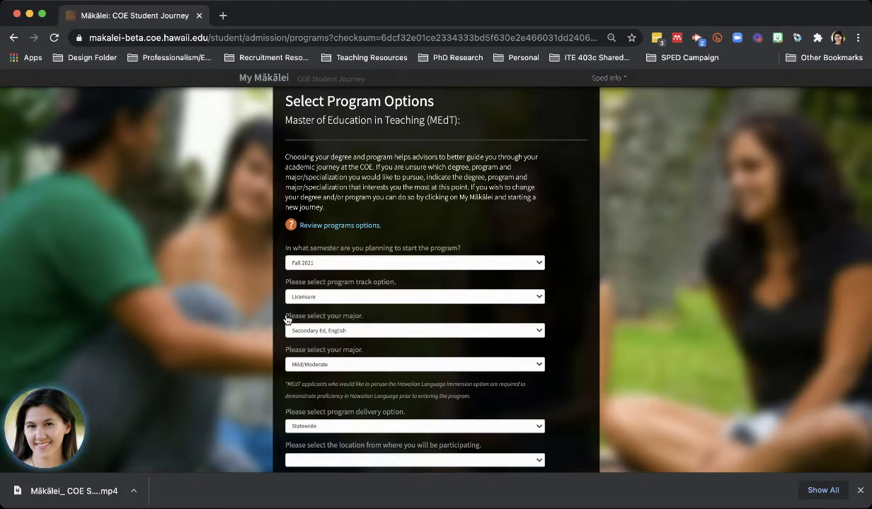
{"action": "left_click_drag", "start_coordinate": [286, 320], "coordinate": [362, 320]}
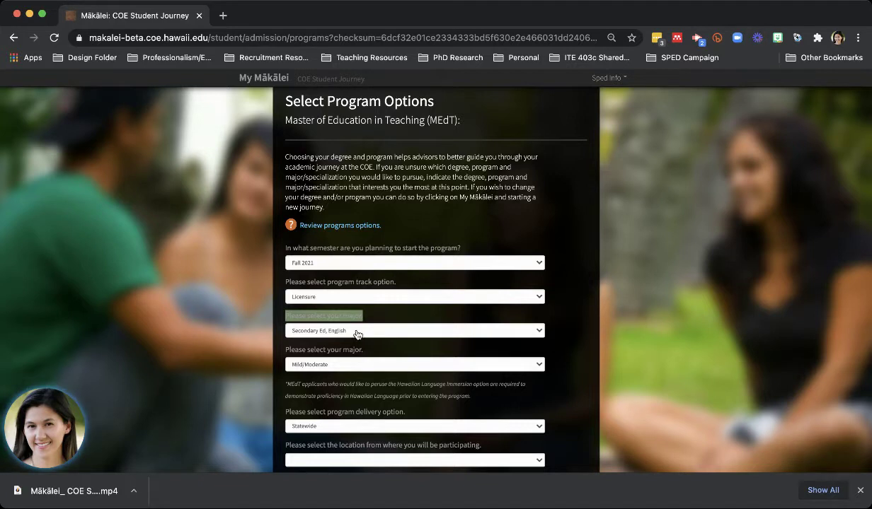
{"action": "left_click", "coordinate": [359, 335]}
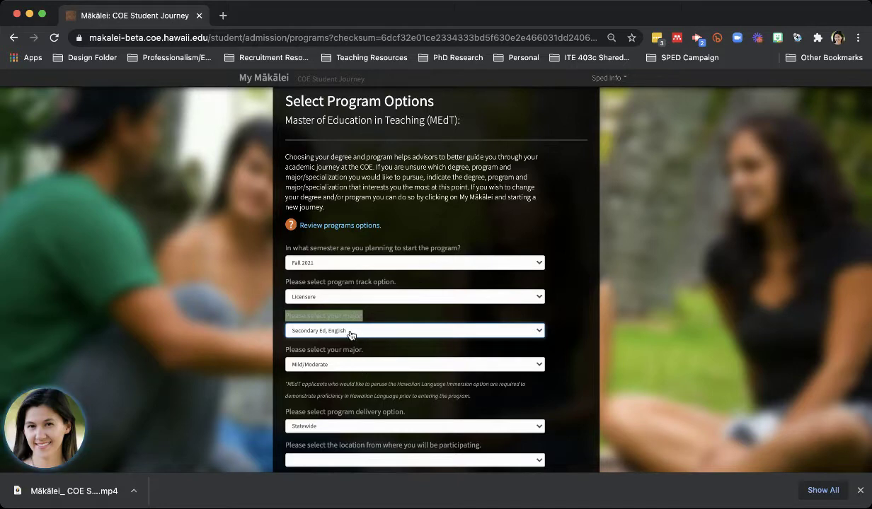
{"action": "scroll", "coordinate": [401, 314], "scroll_direction": "down", "scroll_amount": 3}
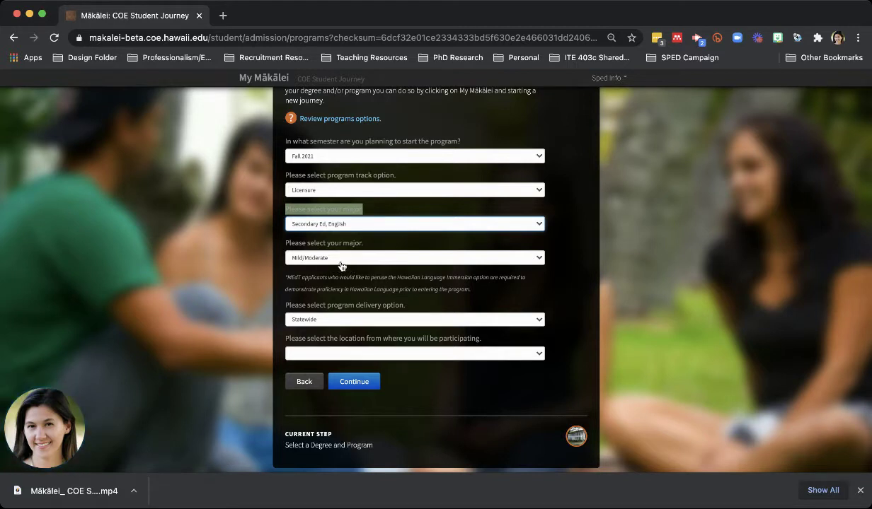
{"action": "left_click", "coordinate": [341, 265]}
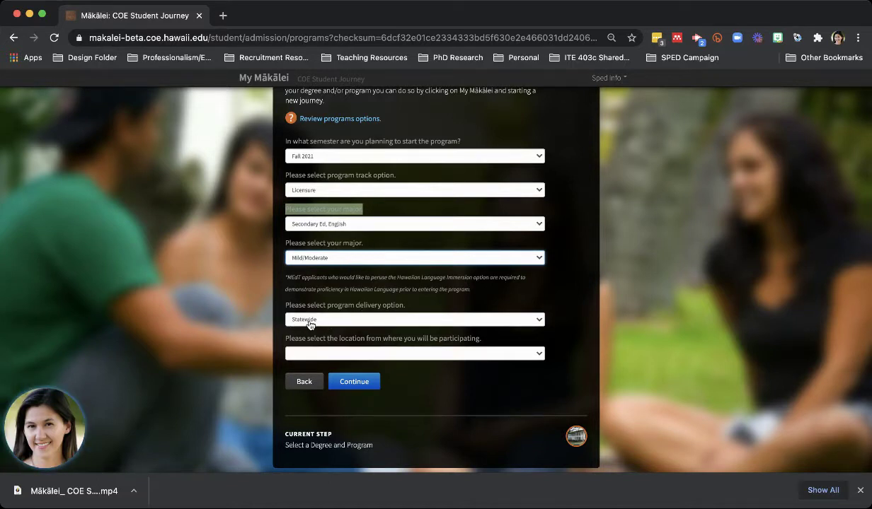
- Choose the participation location for the Statewide delivery option and submit the program options
{"action": "scroll", "coordinate": [375, 302], "scroll_direction": "down", "scroll_amount": 2}
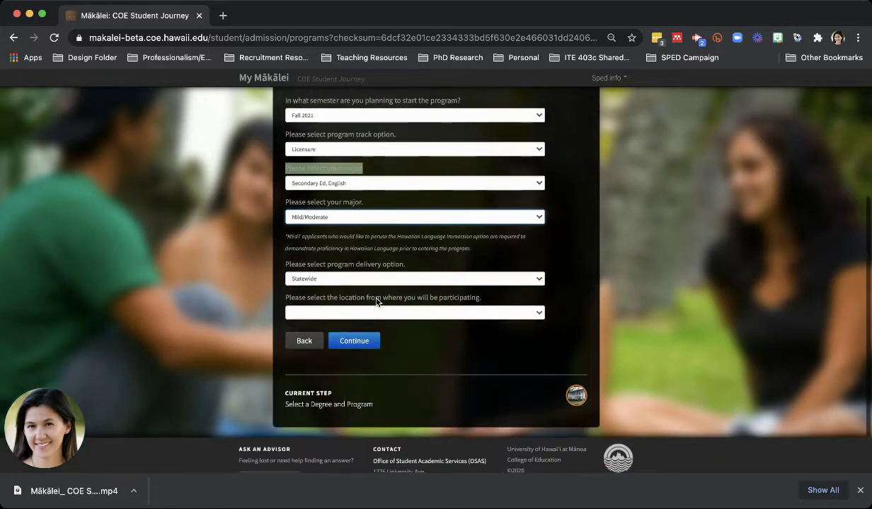
{"action": "left_click", "coordinate": [307, 315]}
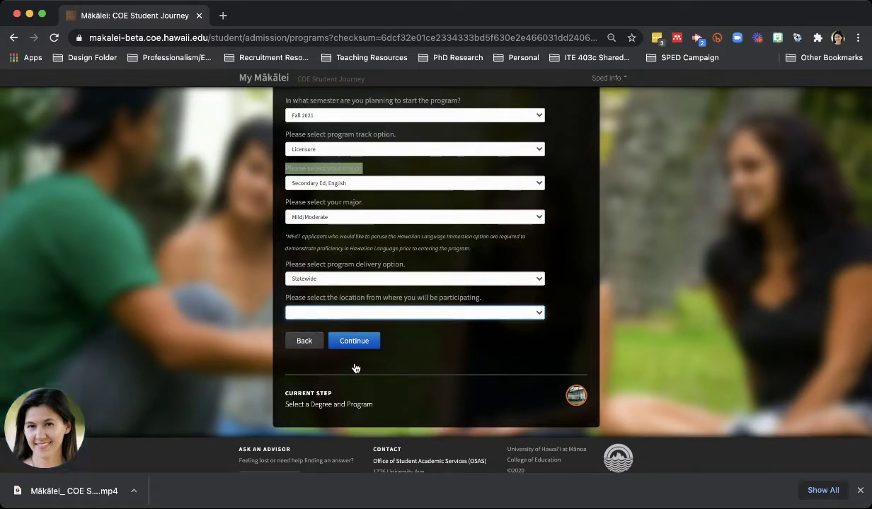
{"action": "key", "text": "o"}
{"action": "scroll", "coordinate": [414, 284], "scroll_direction": "down", "scroll_amount": 1}
{"action": "left_click", "coordinate": [354, 305]}
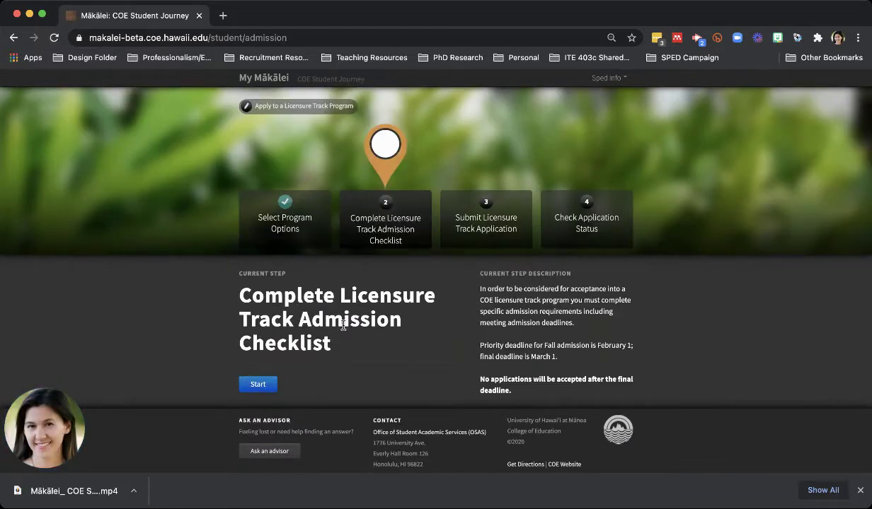
- Start the Licensure Track Admission Checklist and look over its list of requirements
{"action": "left_click", "coordinate": [257, 386]}
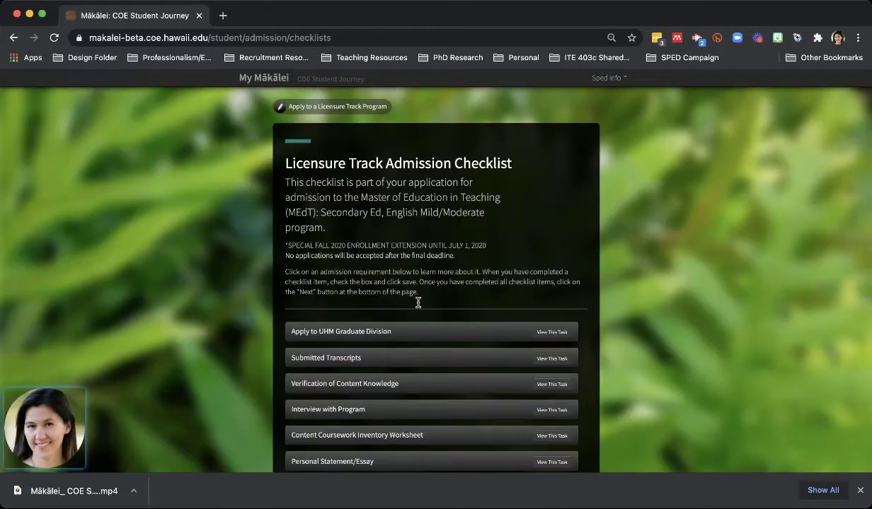
{"action": "scroll", "coordinate": [416, 302], "scroll_direction": "down", "scroll_amount": 5}
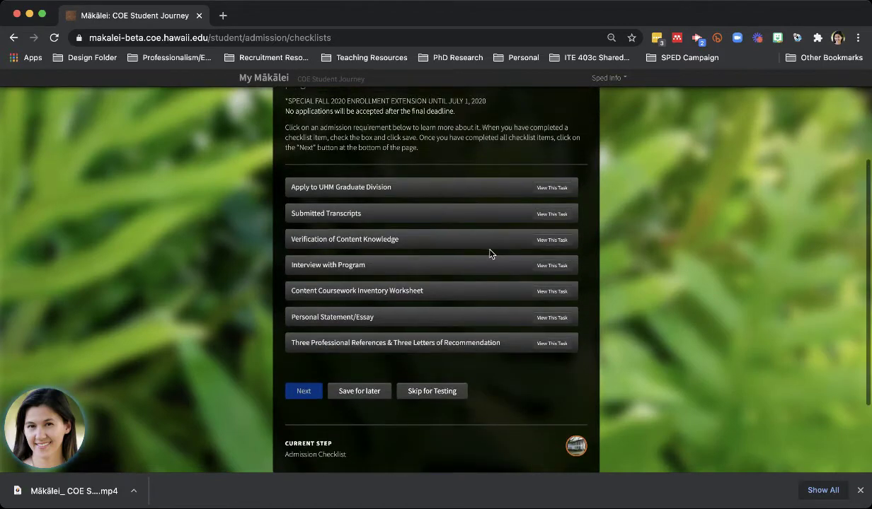
{"action": "scroll", "coordinate": [490, 253], "scroll_direction": "up", "scroll_amount": 1}
{"action": "scroll", "coordinate": [490, 253], "scroll_direction": "down", "scroll_amount": 1}
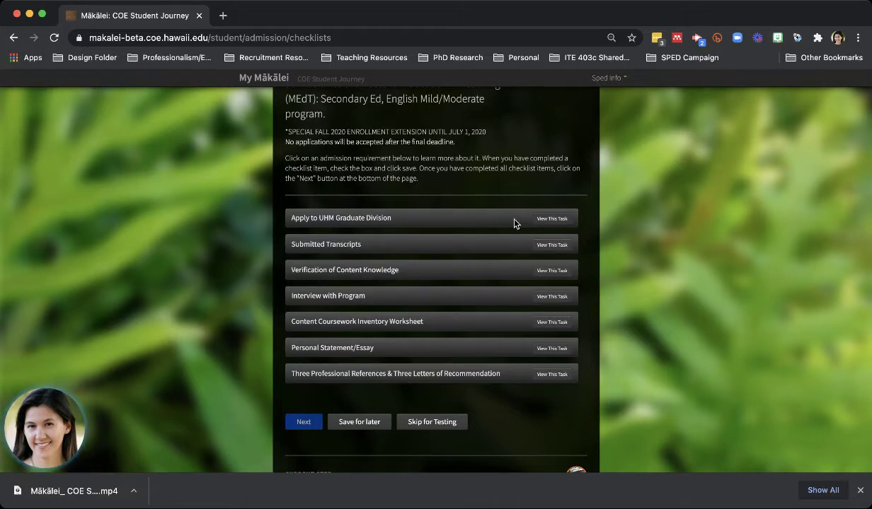
- Read the Apply to UHM Graduate Division task, mark its application form as completed and submitted, and save
{"action": "left_click", "coordinate": [554, 223]}
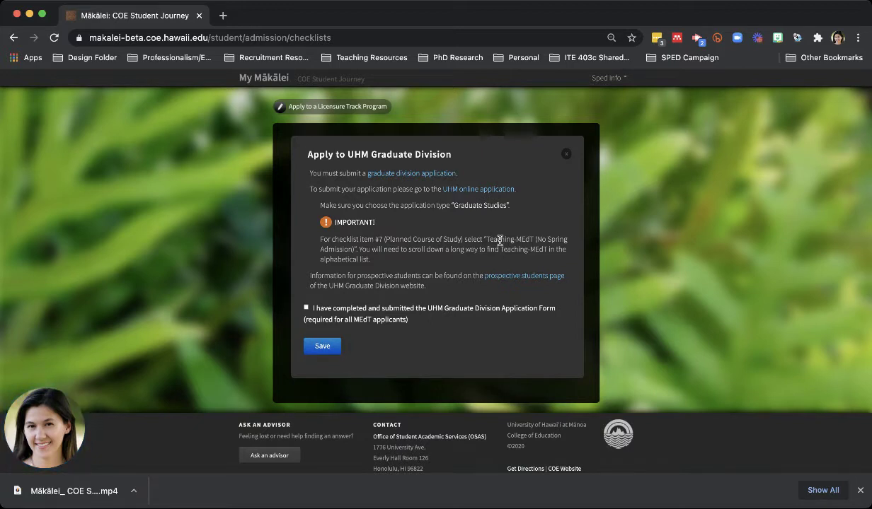
{"action": "left_click_drag", "start_coordinate": [485, 240], "coordinate": [534, 240]}
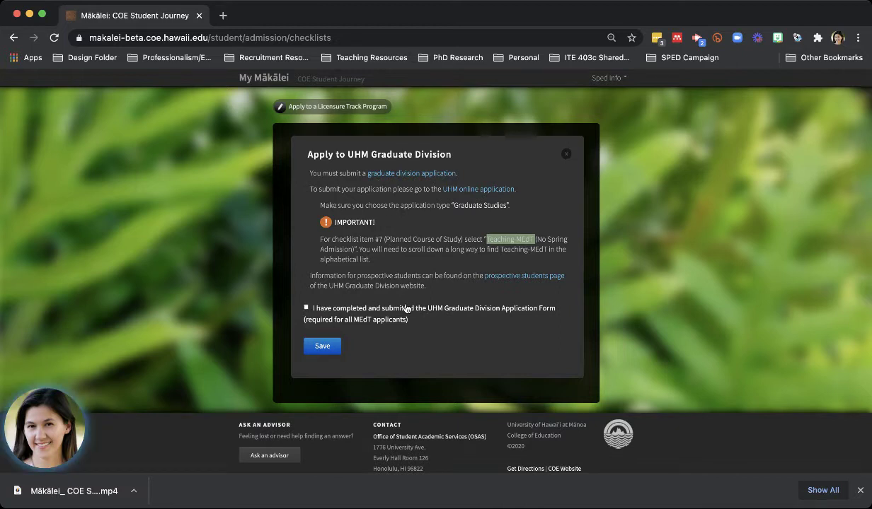
{"action": "left_click", "coordinate": [306, 310]}
{"action": "left_click", "coordinate": [319, 346]}
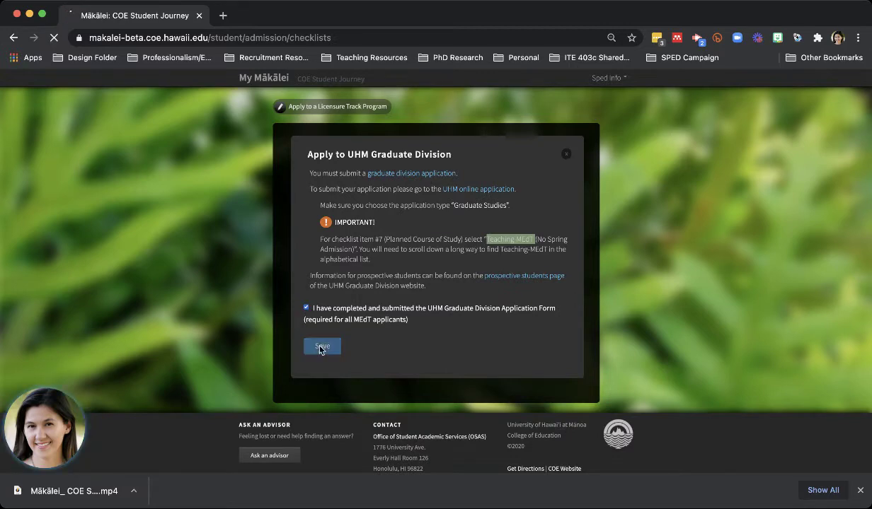
- Read the Submitted Transcripts task, confirm that official transcripts were submitted to the Graduate Division, and save
{"action": "scroll", "coordinate": [407, 324], "scroll_direction": "down", "scroll_amount": 2}
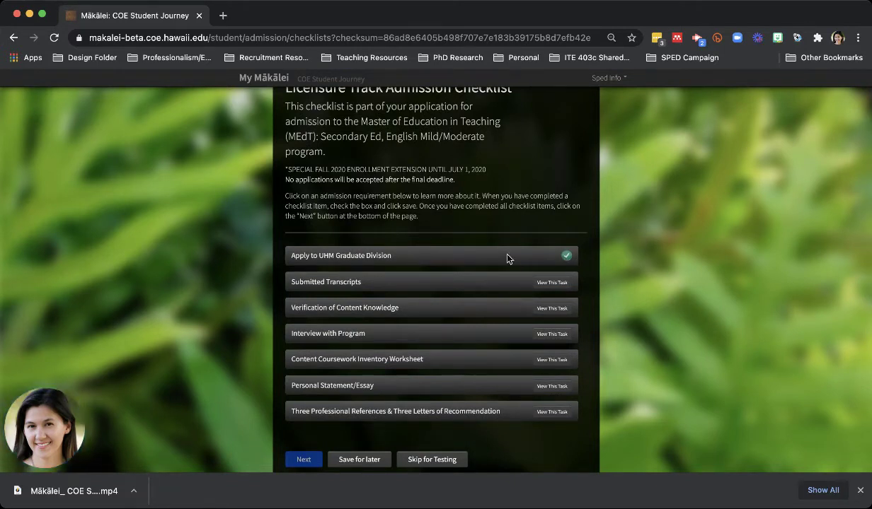
{"action": "scroll", "coordinate": [507, 257], "scroll_direction": "down", "scroll_amount": 1}
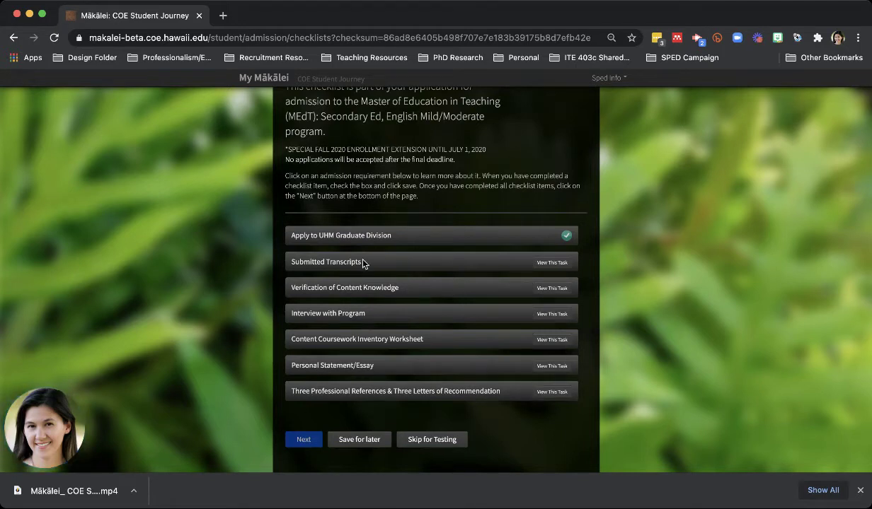
{"action": "left_click", "coordinate": [555, 265]}
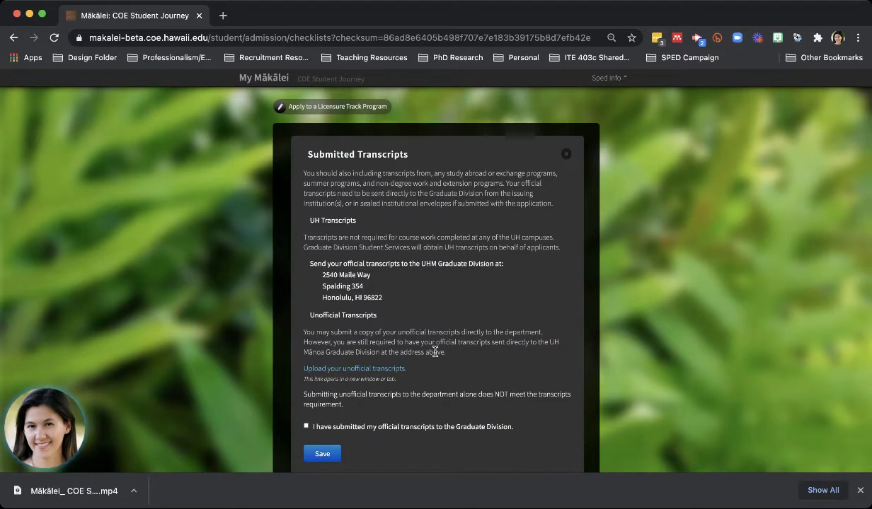
{"action": "scroll", "coordinate": [434, 352], "scroll_direction": "down", "scroll_amount": 1}
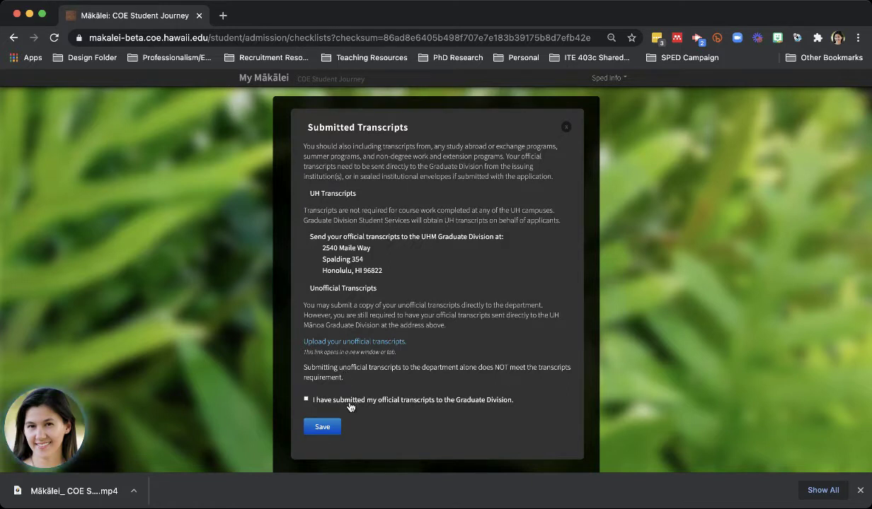
{"action": "left_click", "coordinate": [306, 402]}
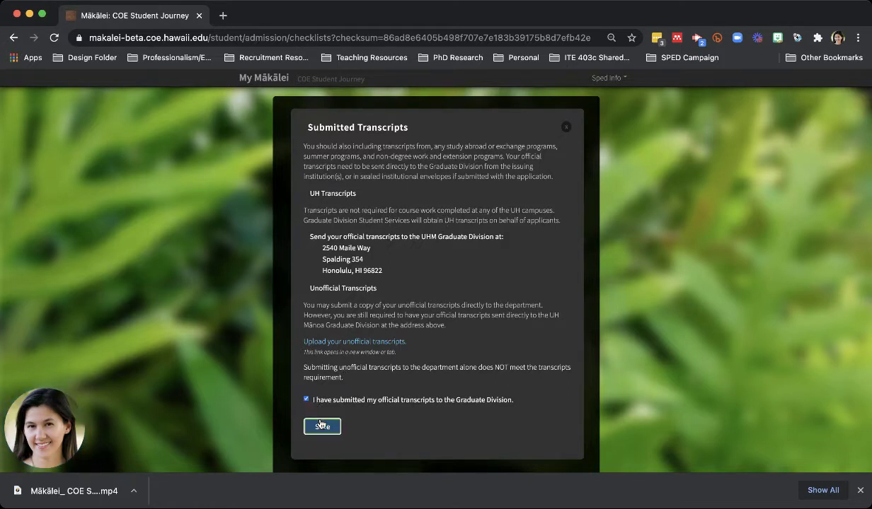
{"action": "left_click", "coordinate": [322, 426]}
- Open the Verification of Content Knowledge task and read its requirement options, highlighting the thirty-semester-hours, content major and licensure test options
{"action": "scroll", "coordinate": [452, 362], "scroll_direction": "down", "scroll_amount": 3}
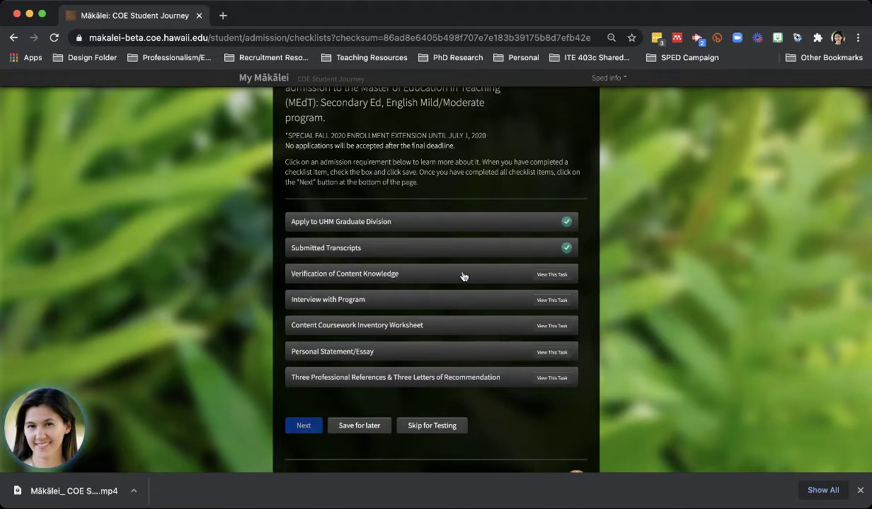
{"action": "left_click", "coordinate": [544, 280]}
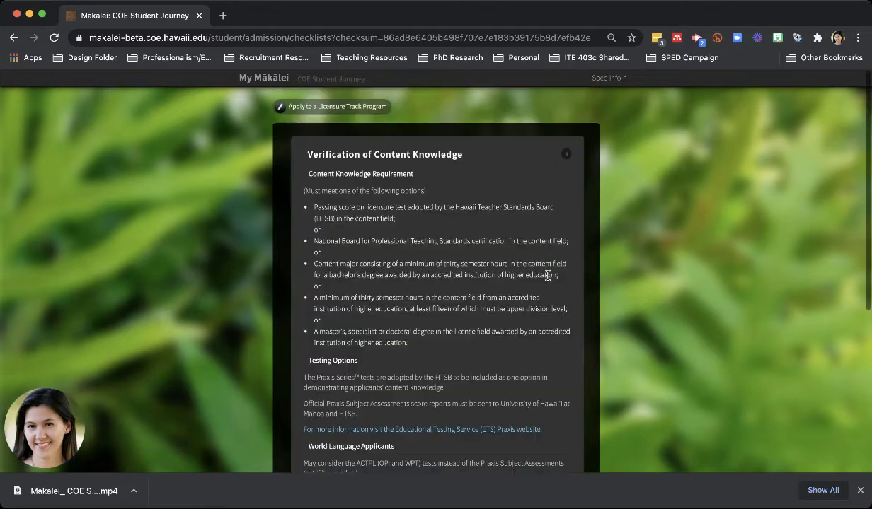
{"action": "scroll", "coordinate": [466, 348], "scroll_direction": "down", "scroll_amount": 1}
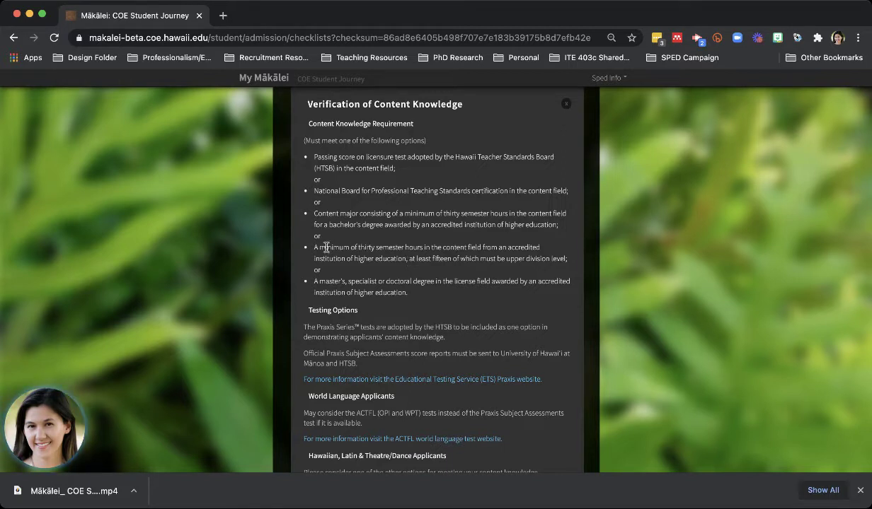
{"action": "left_click_drag", "start_coordinate": [314, 247], "coordinate": [566, 271]}
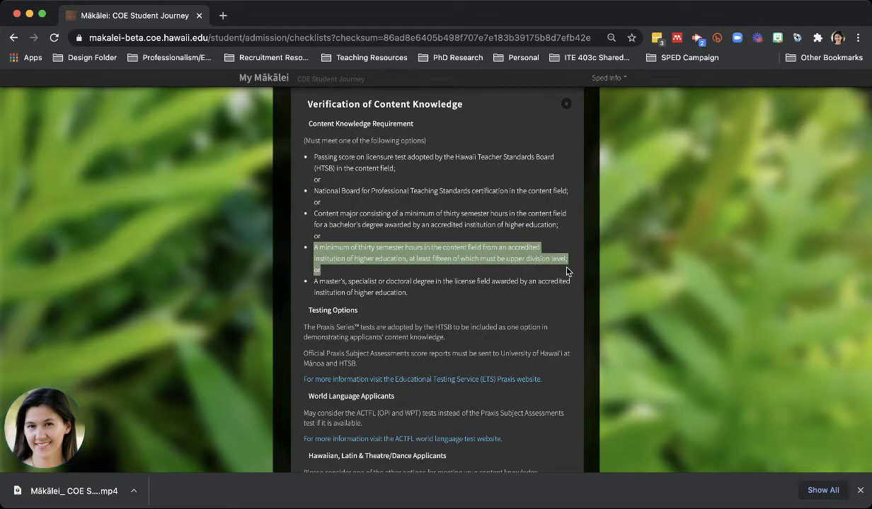
{"action": "left_click", "coordinate": [329, 216]}
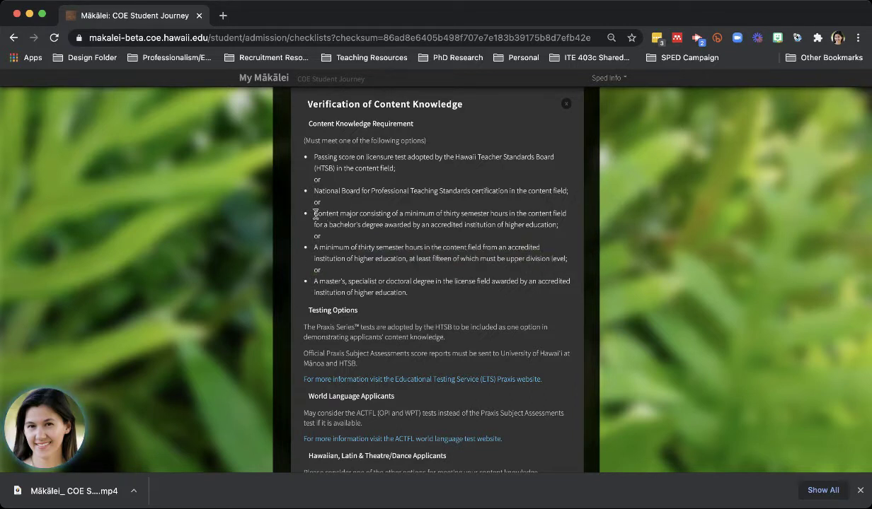
{"action": "left_click_drag", "start_coordinate": [316, 214], "coordinate": [564, 231]}
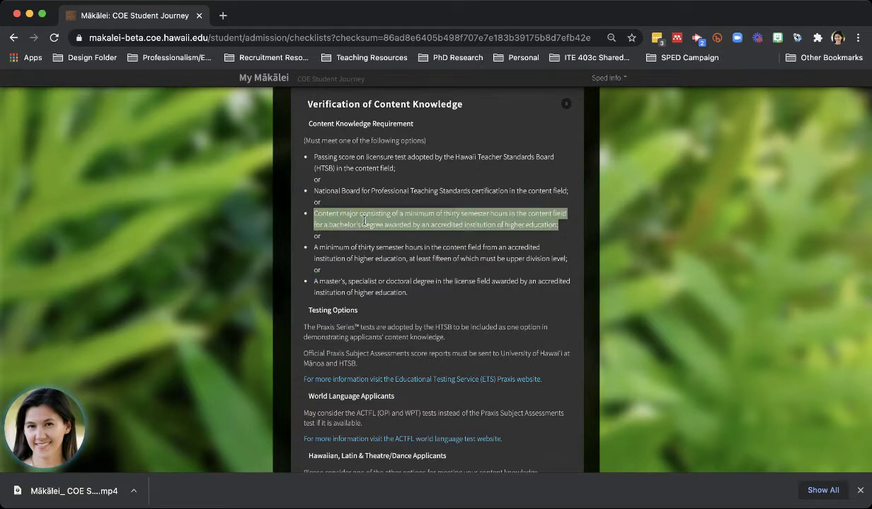
{"action": "left_click", "coordinate": [365, 221]}
{"action": "left_click_drag", "start_coordinate": [305, 206], "coordinate": [562, 225]}
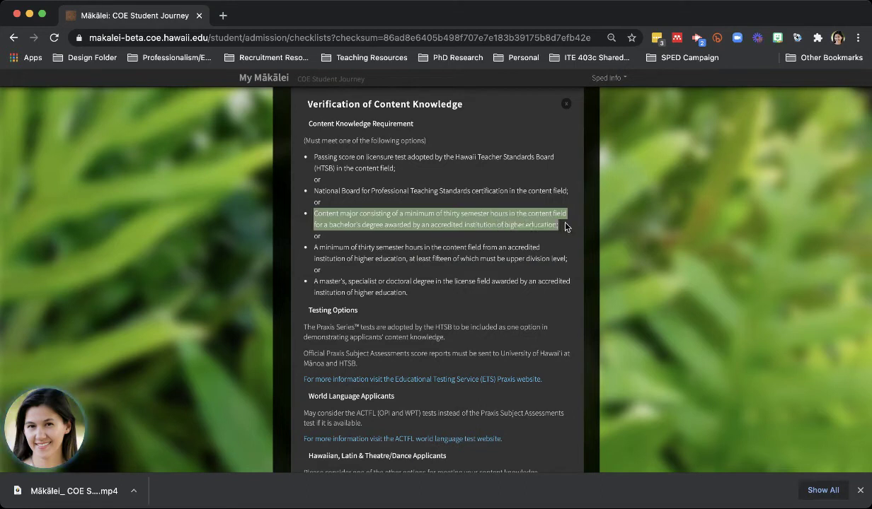
{"action": "left_click", "coordinate": [387, 214]}
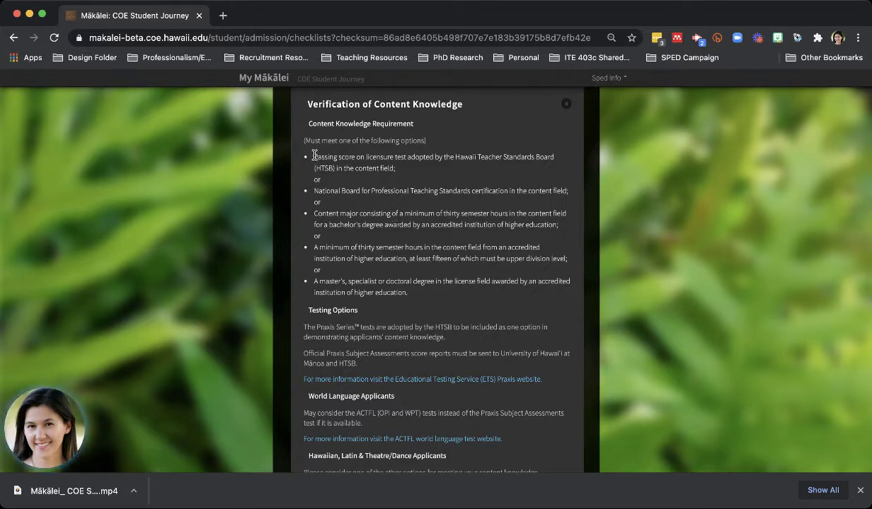
{"action": "left_click_drag", "start_coordinate": [314, 156], "coordinate": [401, 169]}
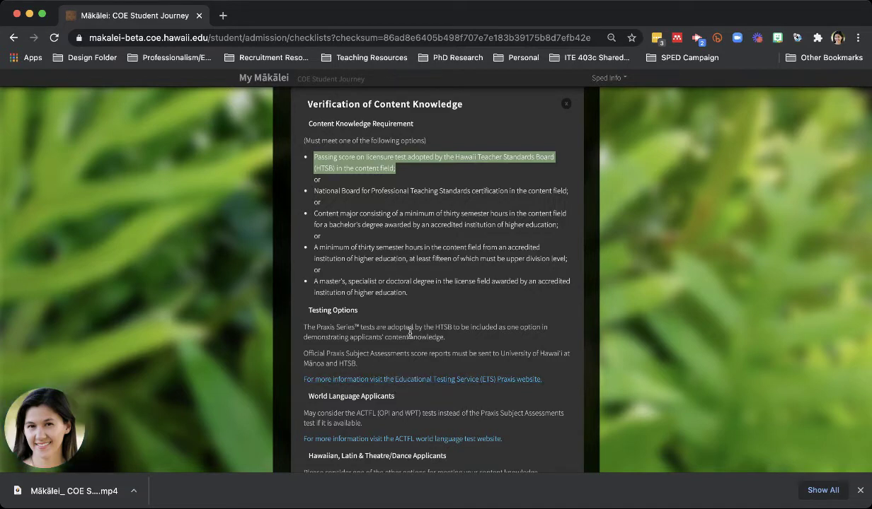
- Review the rest of the Verification of Content Knowledge task, confirm awareness or submission of the verification, and save
{"action": "scroll", "coordinate": [410, 333], "scroll_direction": "down", "scroll_amount": 5}
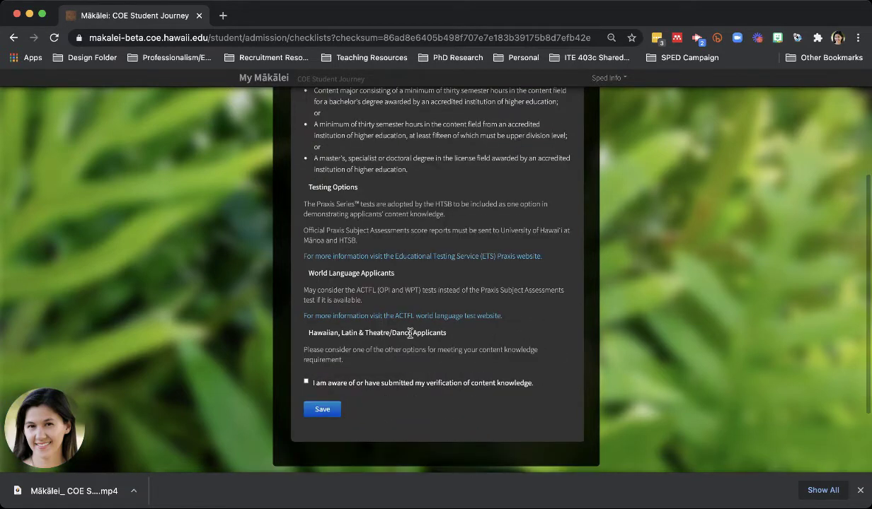
{"action": "scroll", "coordinate": [409, 334], "scroll_direction": "up", "scroll_amount": 2}
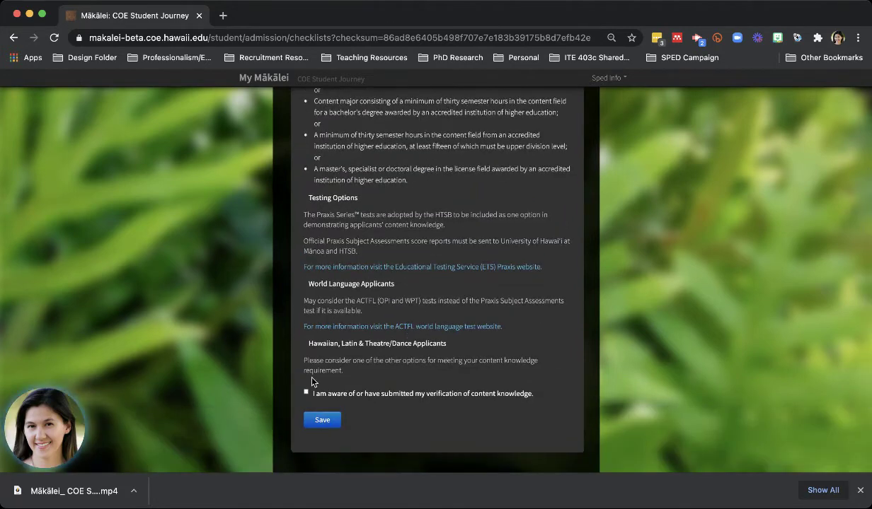
{"action": "scroll", "coordinate": [466, 191], "scroll_direction": "up", "scroll_amount": 3}
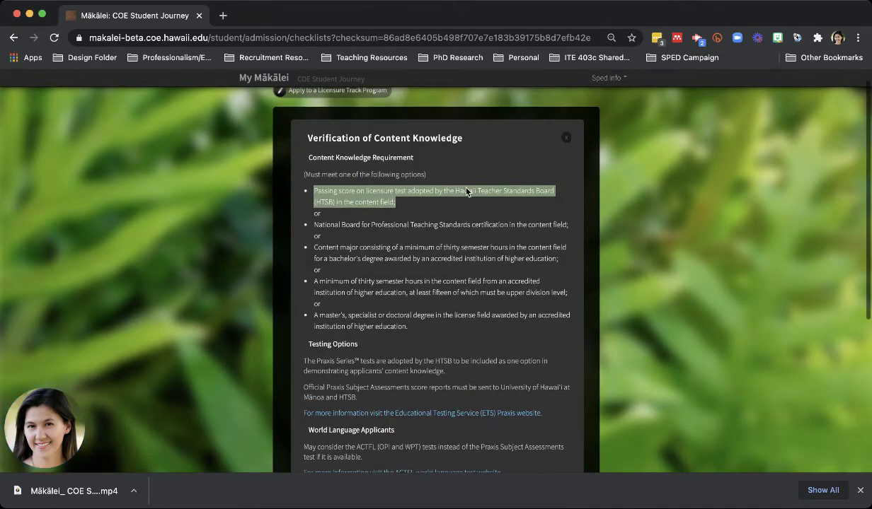
{"action": "scroll", "coordinate": [466, 192], "scroll_direction": "down", "scroll_amount": 3}
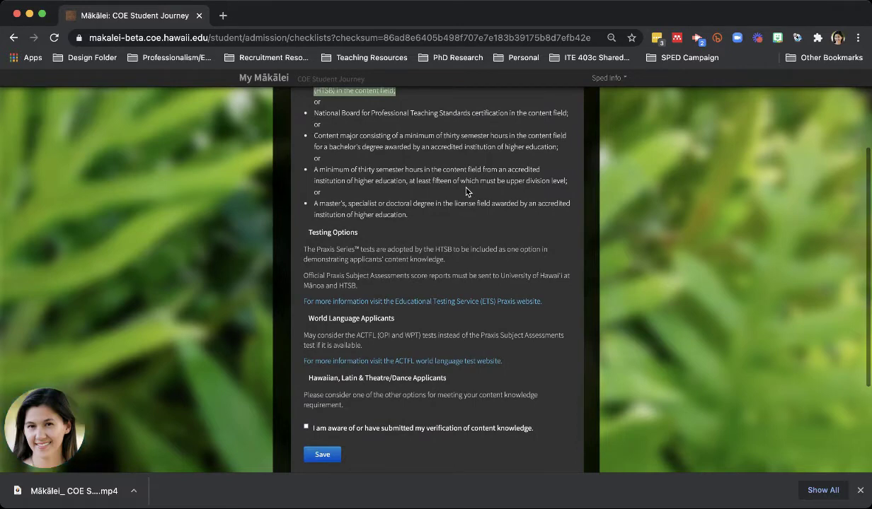
{"action": "scroll", "coordinate": [422, 173], "scroll_direction": "up", "scroll_amount": 2}
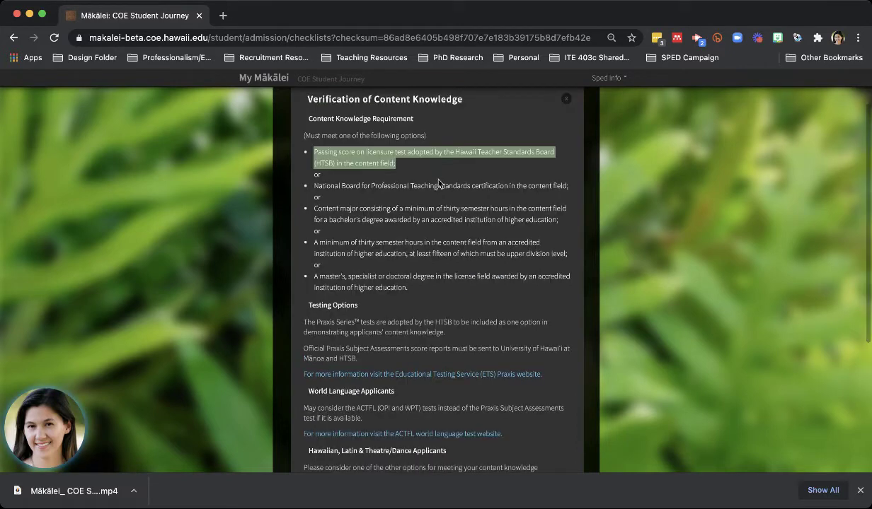
{"action": "scroll", "coordinate": [391, 336], "scroll_direction": "down", "scroll_amount": 5}
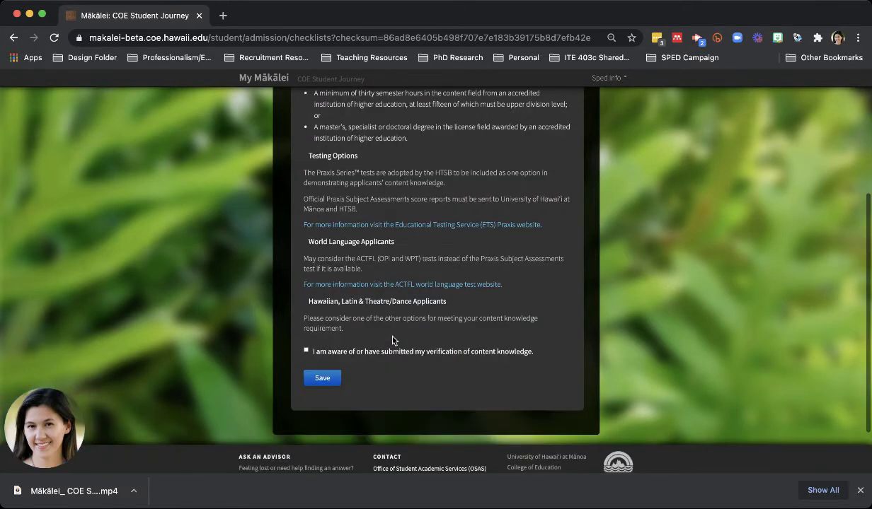
{"action": "left_click", "coordinate": [306, 353]}
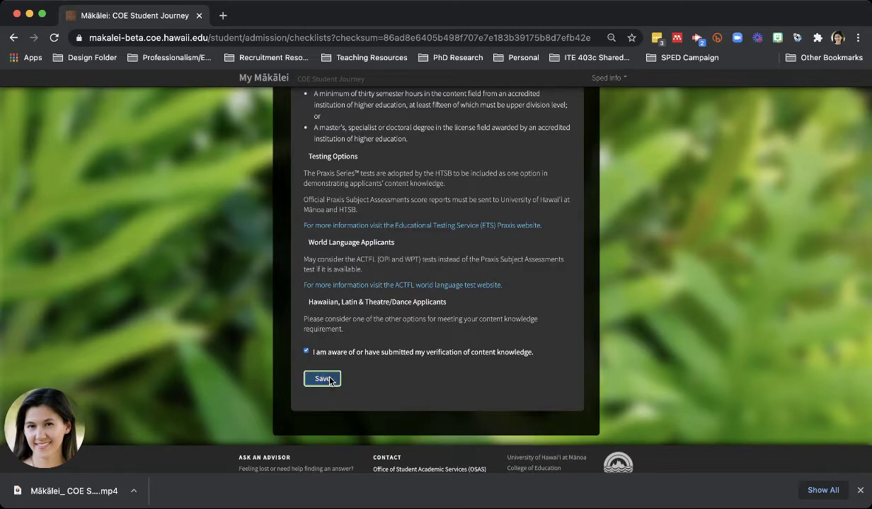
{"action": "left_click", "coordinate": [328, 381]}
- Open the Interview with Program task, acknowledge the procedures for scheduling the personal admissions interview, and save
{"action": "scroll", "coordinate": [395, 364], "scroll_direction": "down", "scroll_amount": 3}
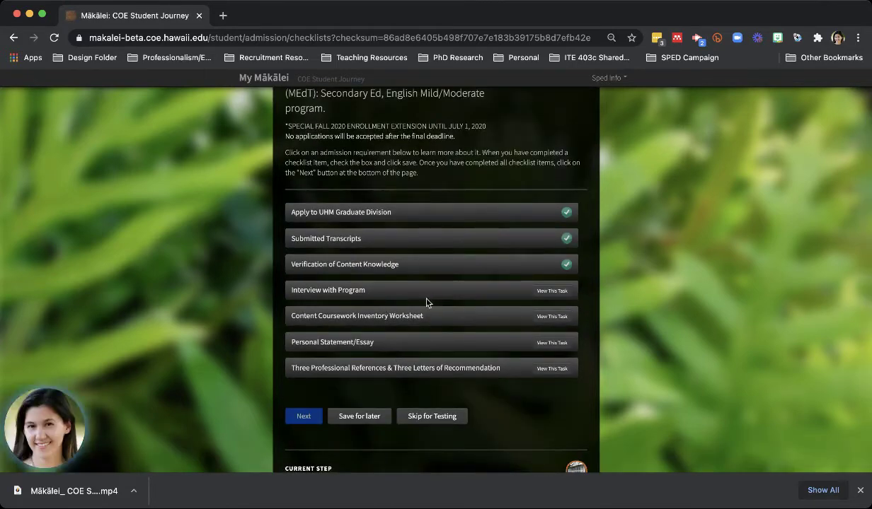
{"action": "left_click", "coordinate": [537, 291]}
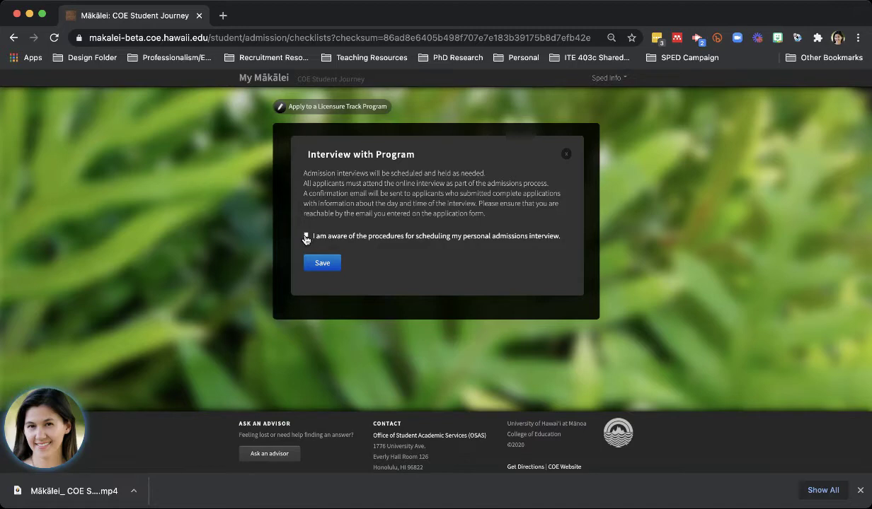
{"action": "left_click", "coordinate": [322, 263]}
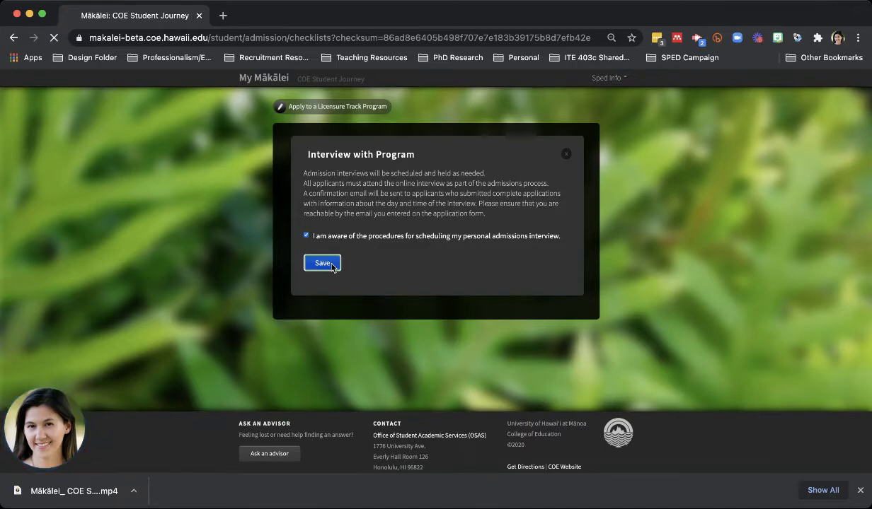
- Open the Content Coursework Inventory Worksheet task, mark the worksheet as completed, and save
{"action": "scroll", "coordinate": [377, 389], "scroll_direction": "down", "scroll_amount": 4}
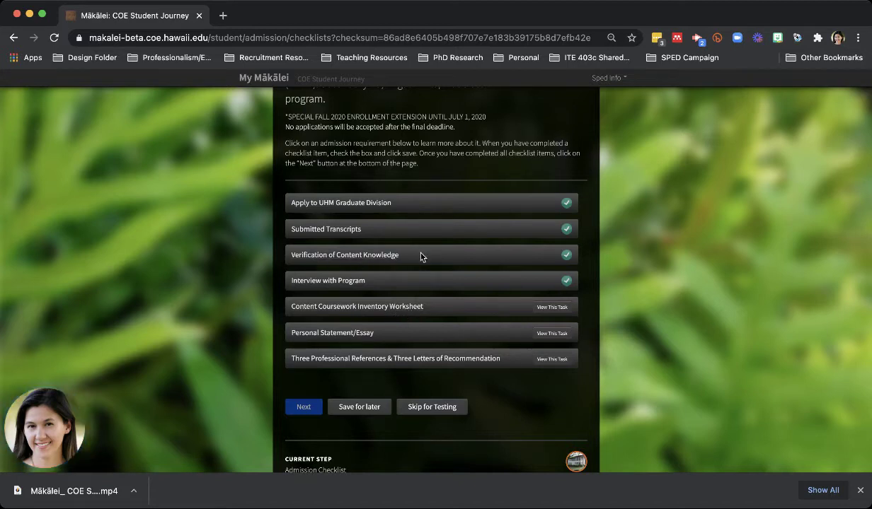
{"action": "left_click", "coordinate": [553, 310]}
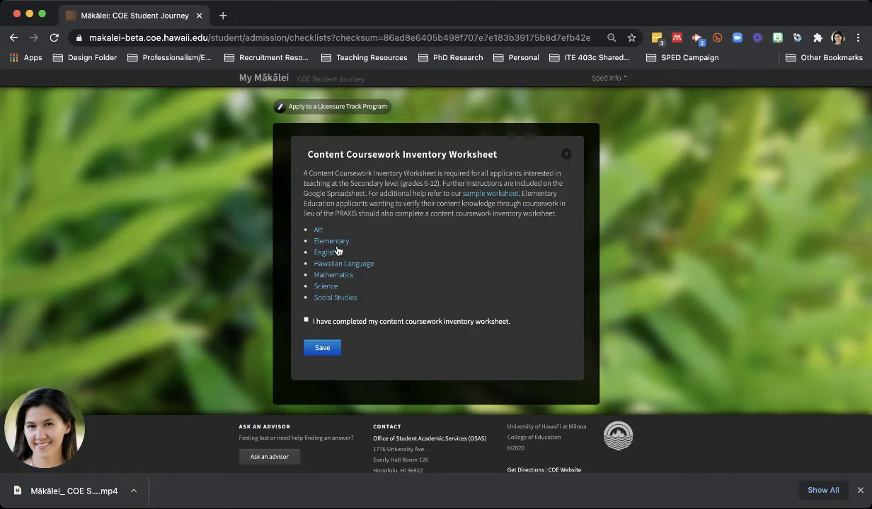
{"action": "left_click", "coordinate": [306, 320]}
{"action": "left_click", "coordinate": [318, 349]}
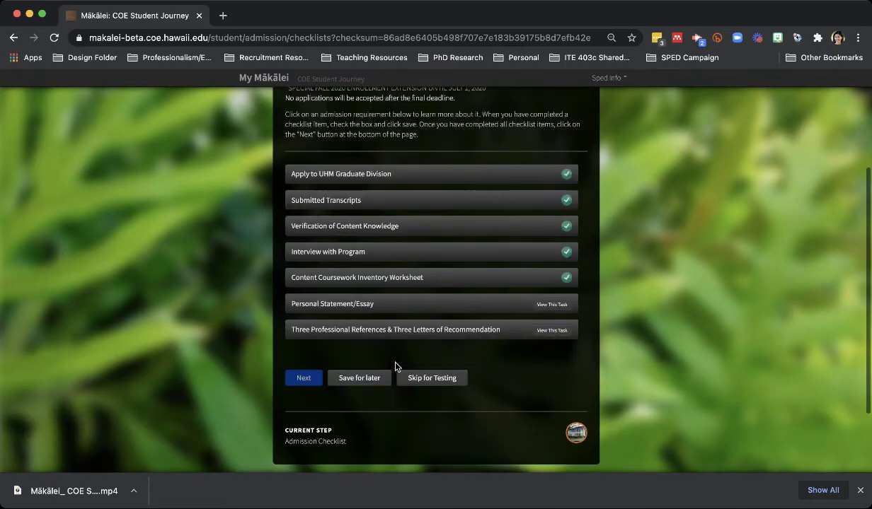
- Open the Personal Statement/Essay task, look over all its essay prompts and word limits, and close it without saving
{"action": "left_click", "coordinate": [563, 305]}
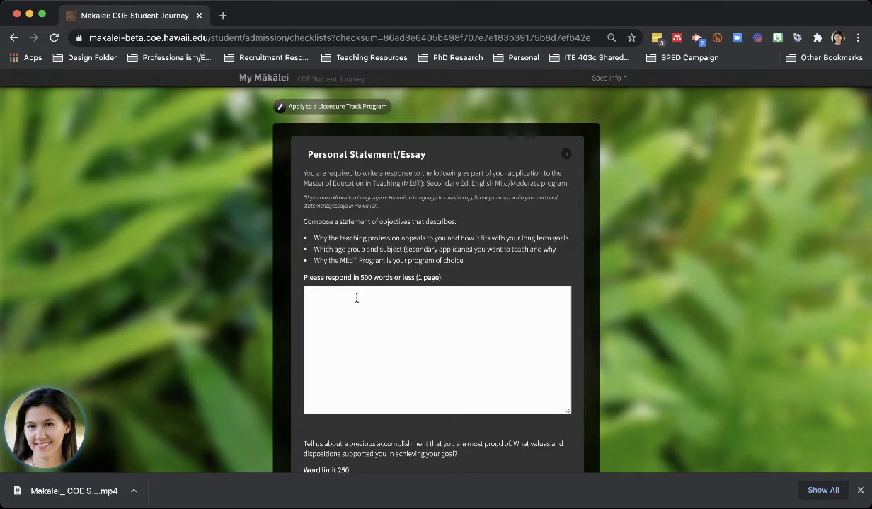
{"action": "scroll", "coordinate": [362, 303], "scroll_direction": "down", "scroll_amount": 3}
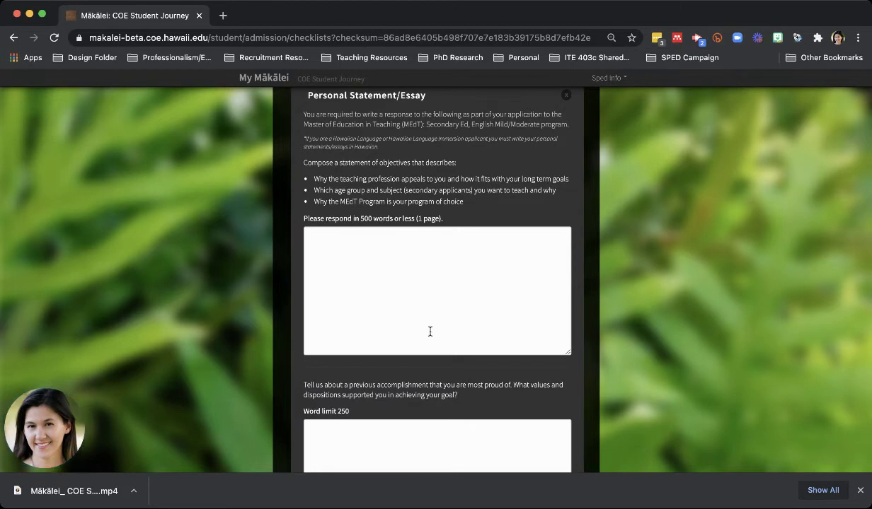
{"action": "scroll", "coordinate": [429, 331], "scroll_direction": "down", "scroll_amount": 5}
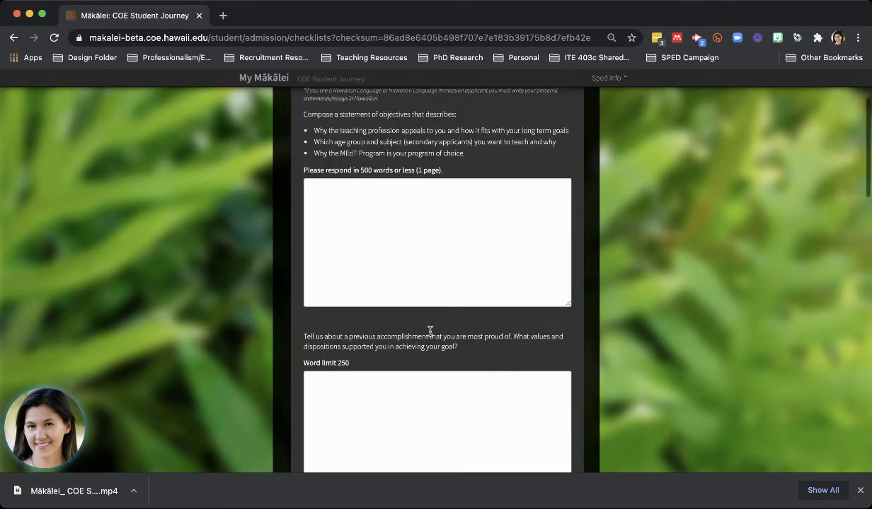
{"action": "scroll", "coordinate": [429, 331], "scroll_direction": "down", "scroll_amount": 6}
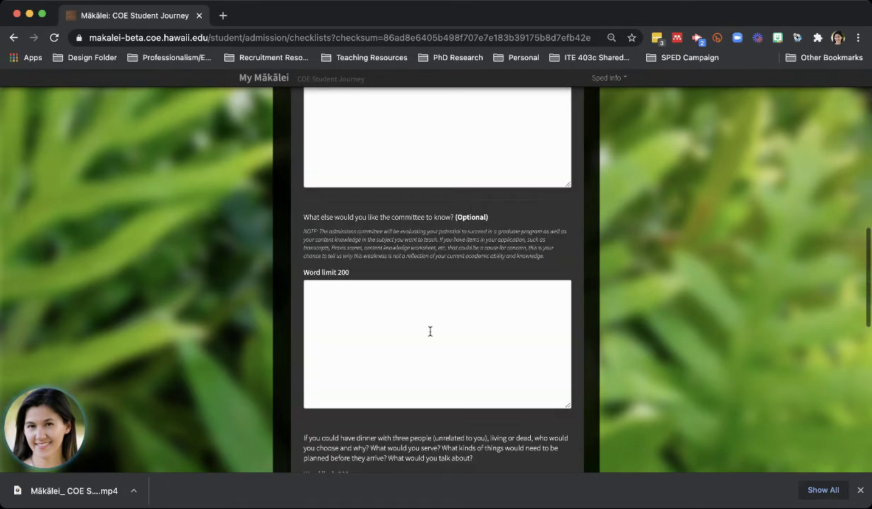
{"action": "scroll", "coordinate": [430, 331], "scroll_direction": "down", "scroll_amount": 3}
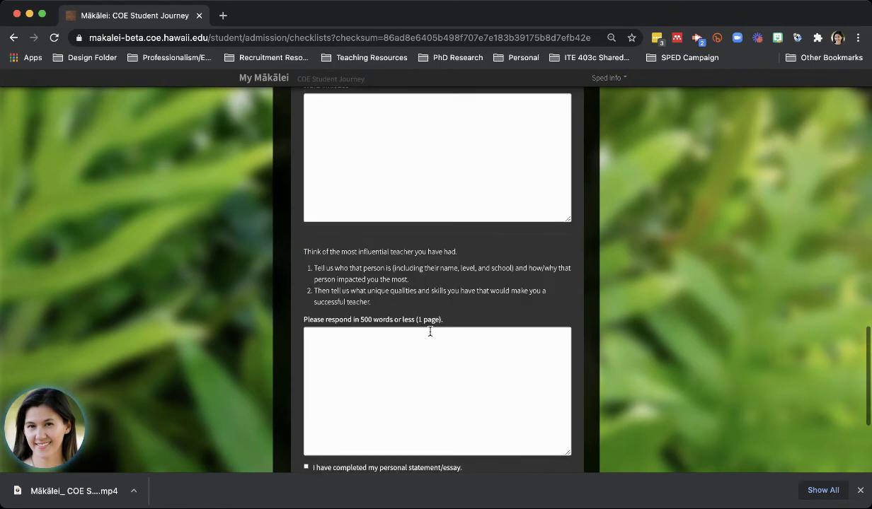
{"action": "scroll", "coordinate": [429, 331], "scroll_direction": "down", "scroll_amount": 2}
{"action": "scroll", "coordinate": [430, 331], "scroll_direction": "up", "scroll_amount": 6}
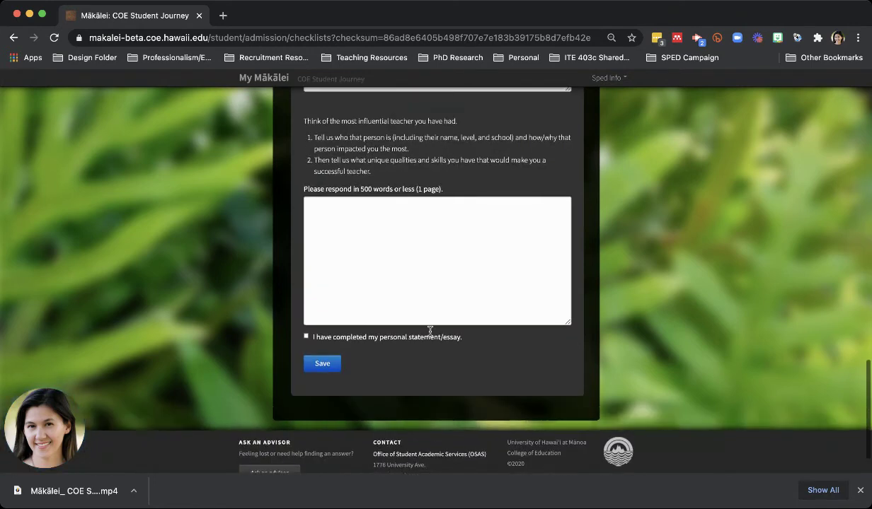
{"action": "scroll", "coordinate": [430, 331], "scroll_direction": "up", "scroll_amount": 2}
{"action": "scroll", "coordinate": [430, 331], "scroll_direction": "down", "scroll_amount": 8}
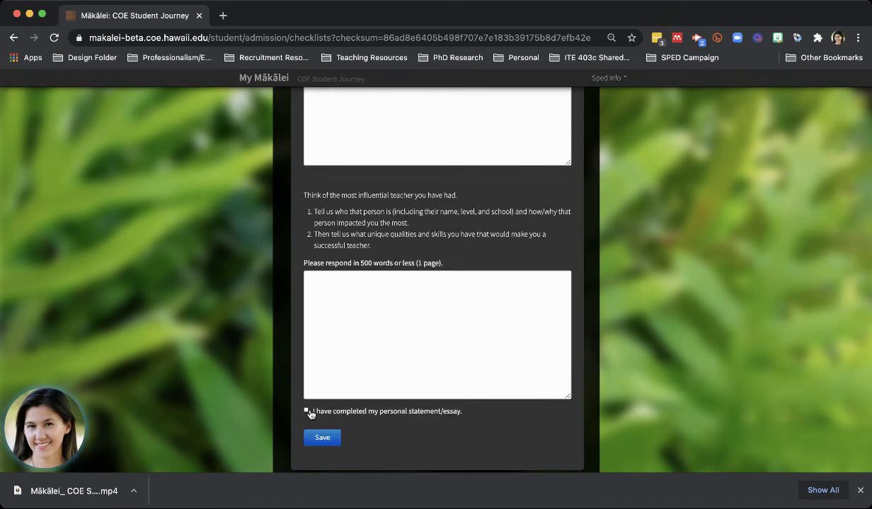
{"action": "scroll", "coordinate": [479, 249], "scroll_direction": "up", "scroll_amount": 15}
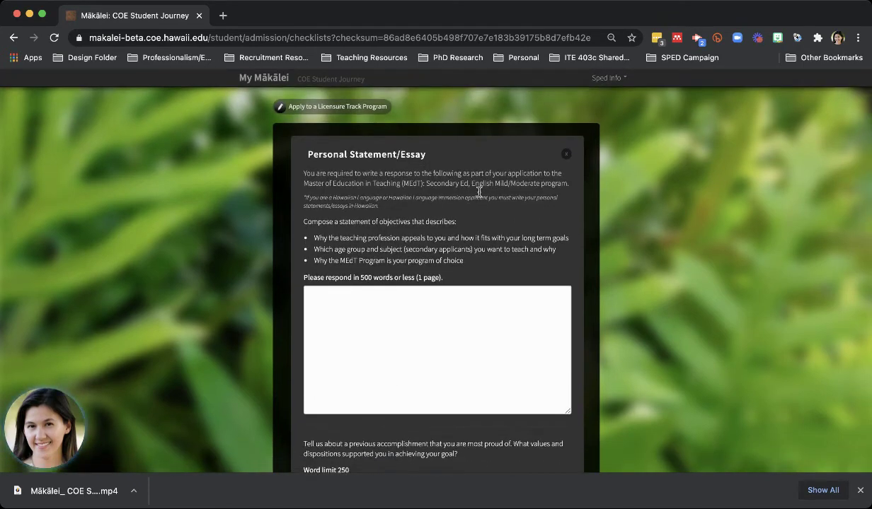
{"action": "scroll", "coordinate": [475, 347], "scroll_direction": "down", "scroll_amount": 3}
{"action": "scroll", "coordinate": [474, 347], "scroll_direction": "up", "scroll_amount": 3}
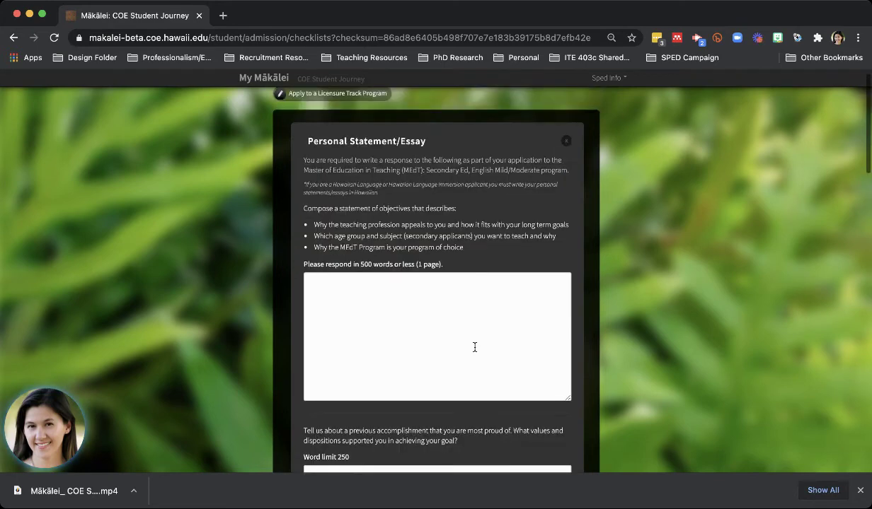
{"action": "left_click", "coordinate": [566, 139]}
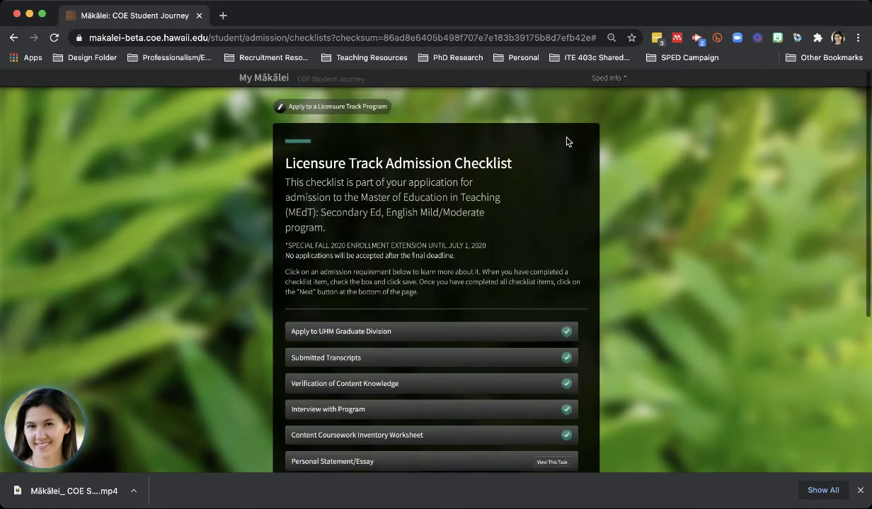
- Open the Three Professional References & Three Letters of Recommendation task and look over its reference fields and letter instructions
{"action": "scroll", "coordinate": [446, 333], "scroll_direction": "down", "scroll_amount": 3}
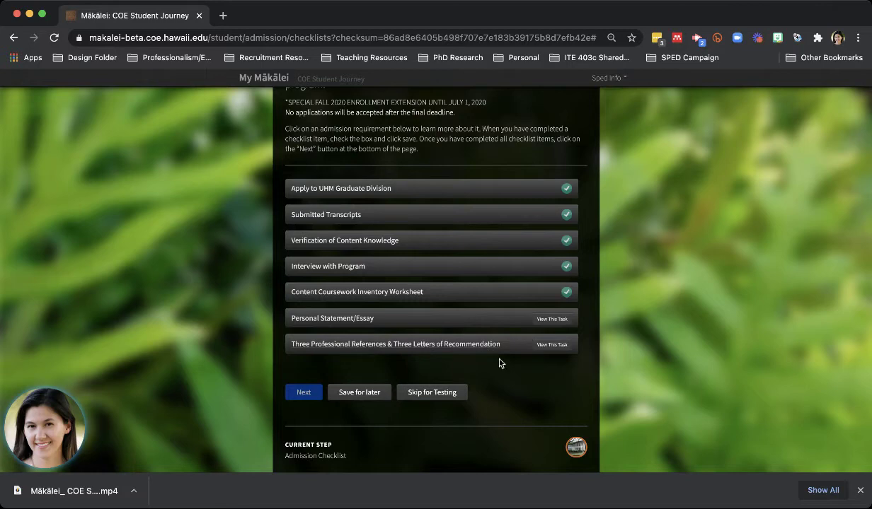
{"action": "left_click", "coordinate": [556, 346]}
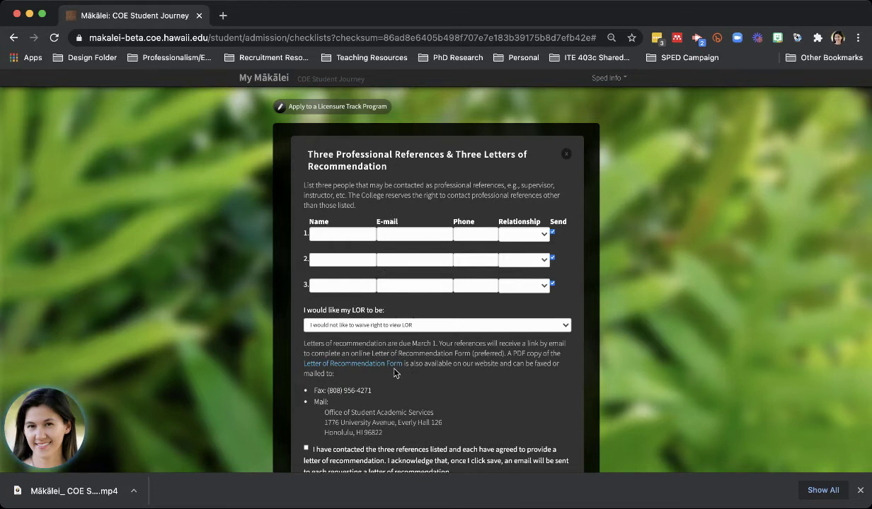
{"action": "scroll", "coordinate": [408, 409], "scroll_direction": "down", "scroll_amount": 2}
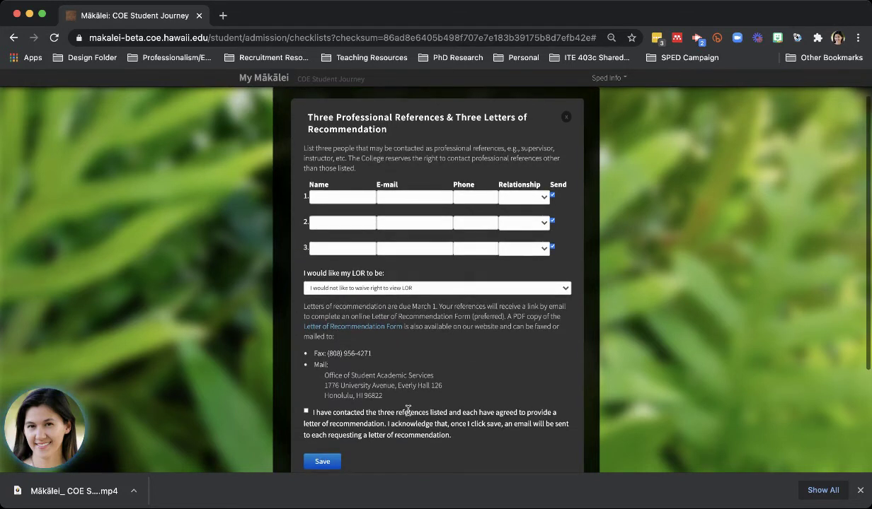
- Look over the LOR waiver choice and reference fields in the professional references task, and close it without saving
{"action": "scroll", "coordinate": [409, 416], "scroll_direction": "up", "scroll_amount": 1}
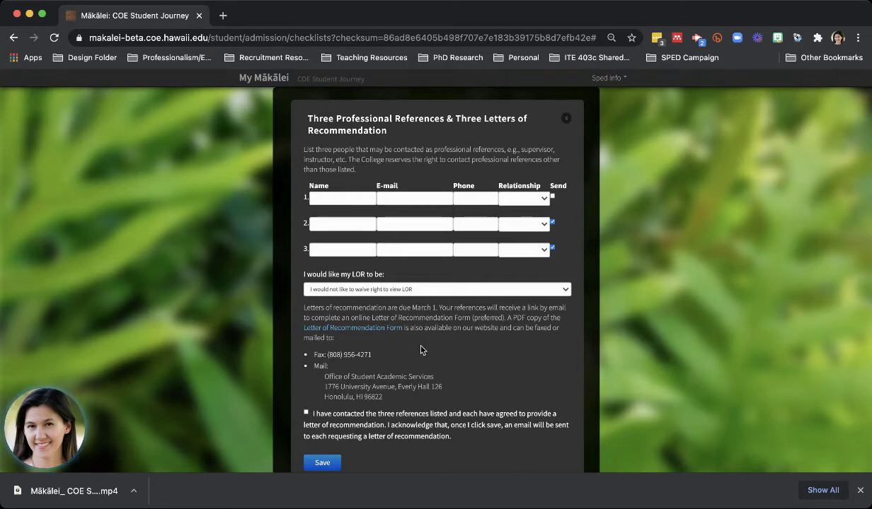
{"action": "left_click", "coordinate": [386, 295]}
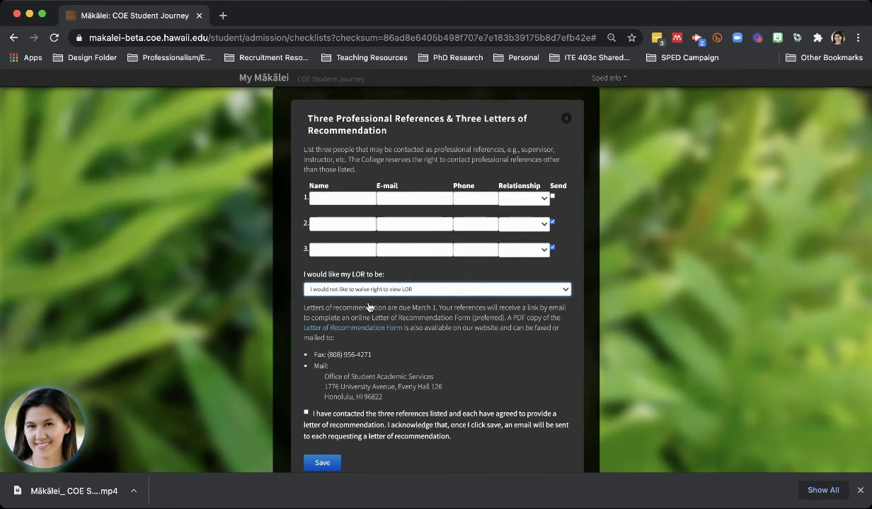
{"action": "scroll", "coordinate": [411, 356], "scroll_direction": "down", "scroll_amount": 1}
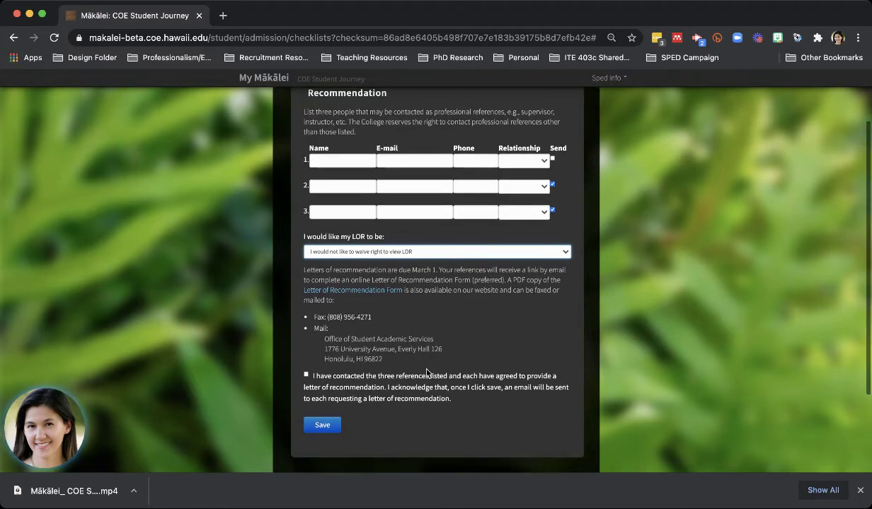
{"action": "scroll", "coordinate": [427, 371], "scroll_direction": "up", "scroll_amount": 3}
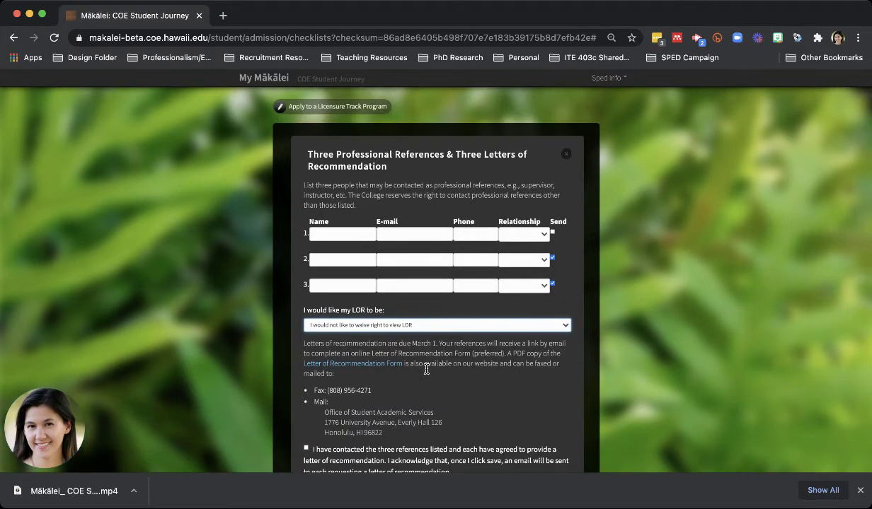
{"action": "scroll", "coordinate": [427, 369], "scroll_direction": "down", "scroll_amount": 3}
{"action": "scroll", "coordinate": [428, 367], "scroll_direction": "up", "scroll_amount": 1}
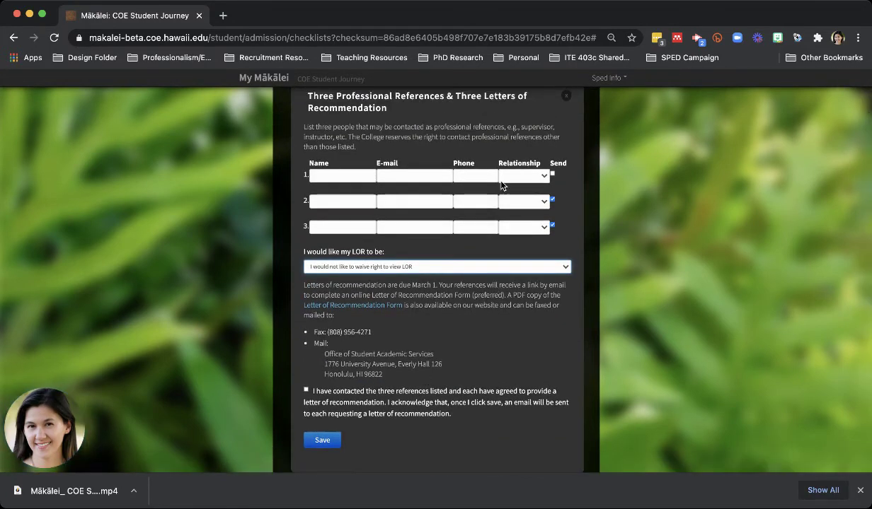
{"action": "scroll", "coordinate": [527, 198], "scroll_direction": "up", "scroll_amount": 2}
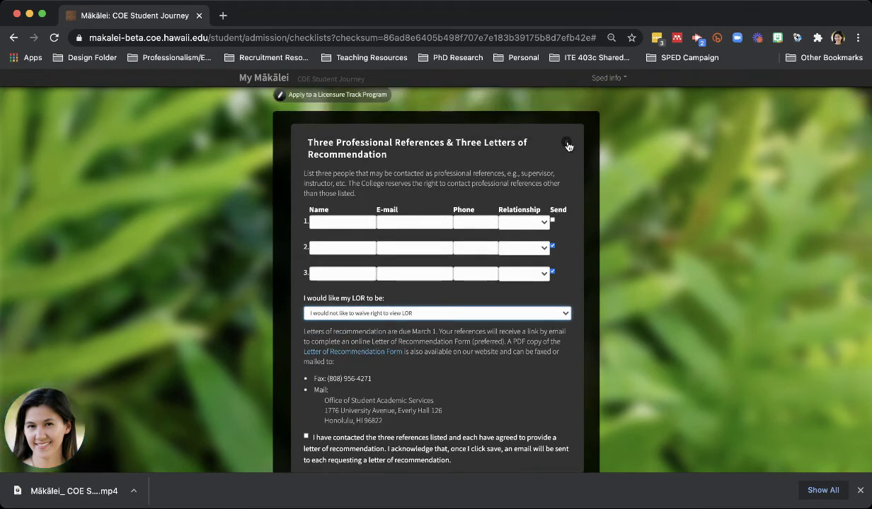
{"action": "left_click", "coordinate": [568, 145]}
- Skip the unfinished admission checklist tasks for testing and start the Submit Licensure Track Application step
{"action": "scroll", "coordinate": [486, 339], "scroll_direction": "down", "scroll_amount": 5}
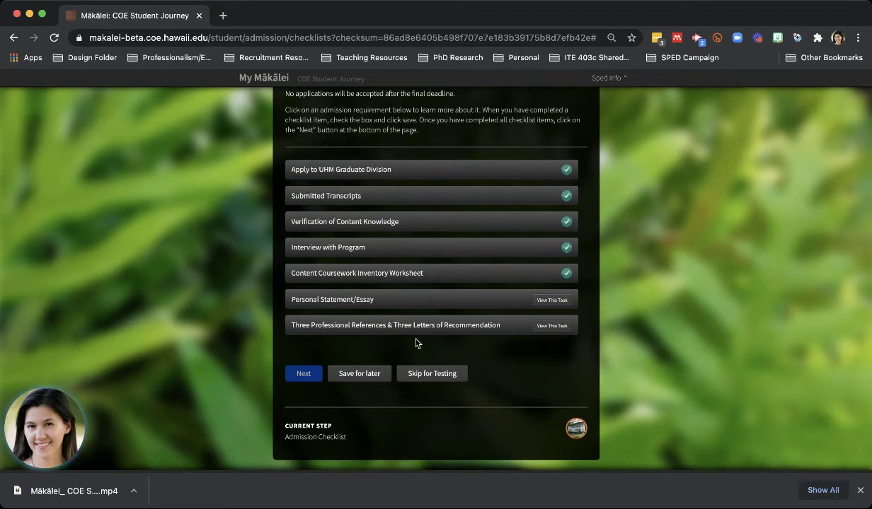
{"action": "scroll", "coordinate": [403, 332], "scroll_direction": "up", "scroll_amount": 2}
{"action": "scroll", "coordinate": [415, 343], "scroll_direction": "up", "scroll_amount": 2}
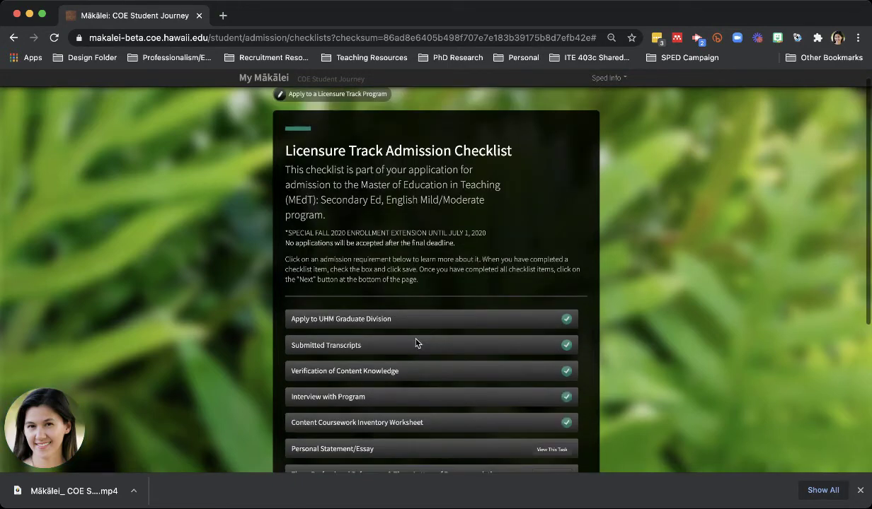
{"action": "scroll", "coordinate": [415, 343], "scroll_direction": "down", "scroll_amount": 4}
{"action": "left_click", "coordinate": [417, 348]}
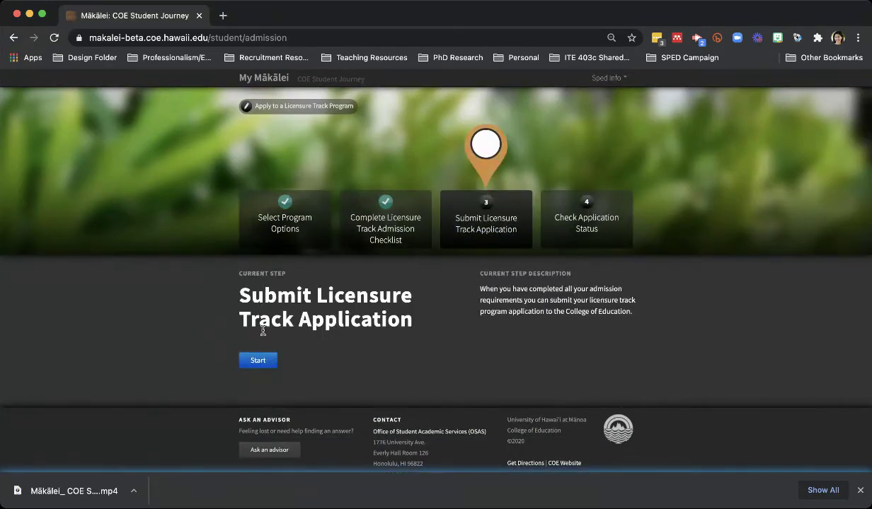
{"action": "left_click", "coordinate": [258, 361]}
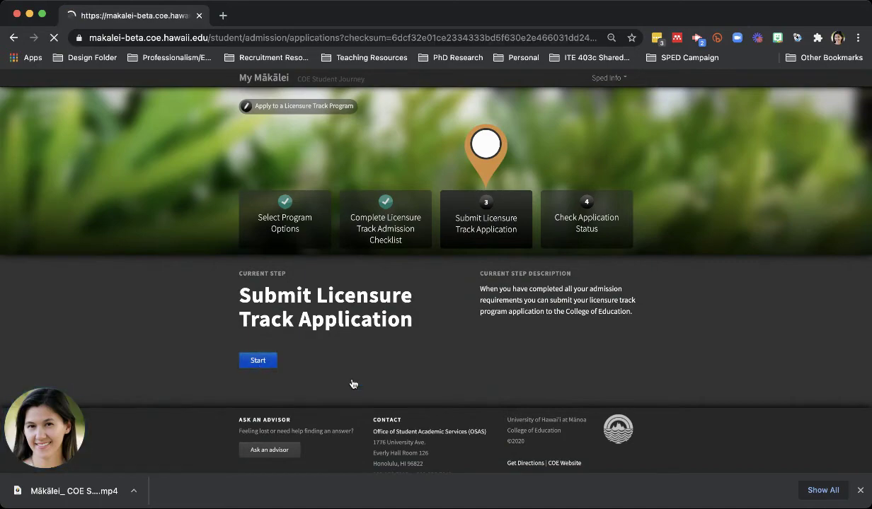
- Look through the application form's academic background questions and its notes on certification, liability coverage, fingerprinting, Social Security number and TB clearance
{"action": "scroll", "coordinate": [405, 355], "scroll_direction": "down", "scroll_amount": 5}
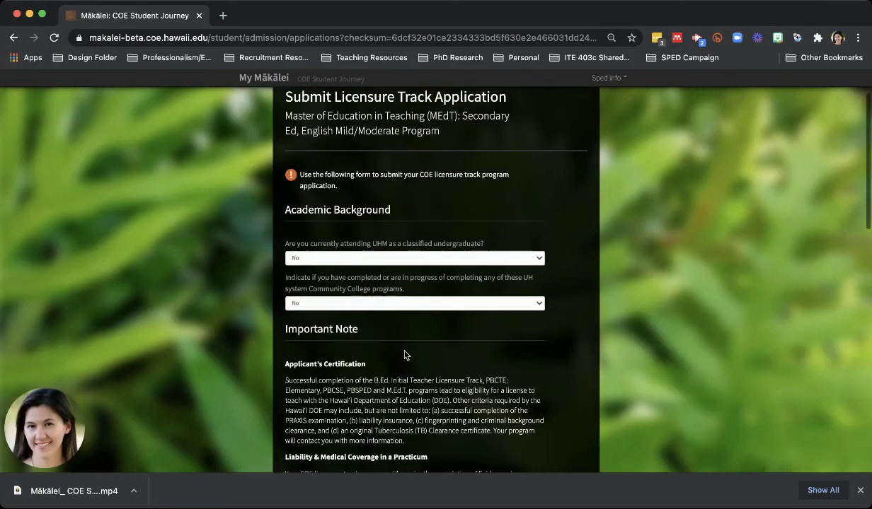
{"action": "scroll", "coordinate": [405, 355], "scroll_direction": "down", "scroll_amount": 3}
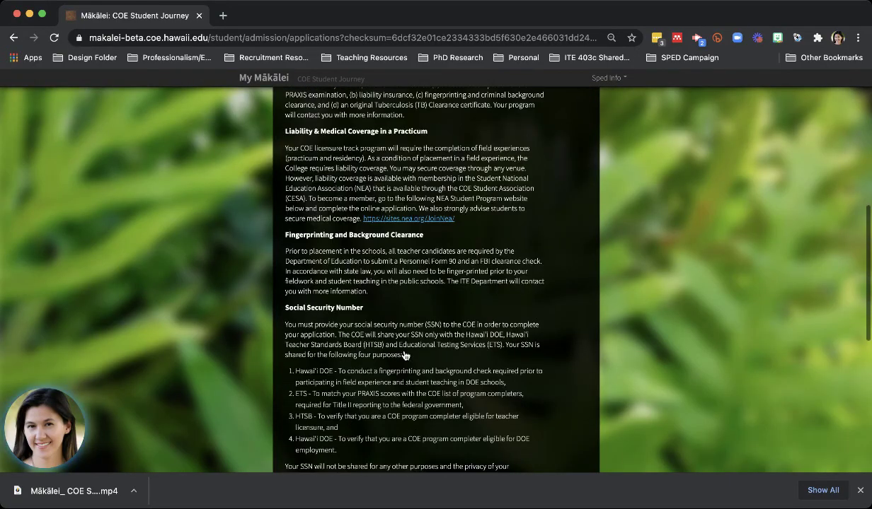
{"action": "scroll", "coordinate": [404, 356], "scroll_direction": "up", "scroll_amount": 4}
{"action": "scroll", "coordinate": [405, 355], "scroll_direction": "down", "scroll_amount": 3}
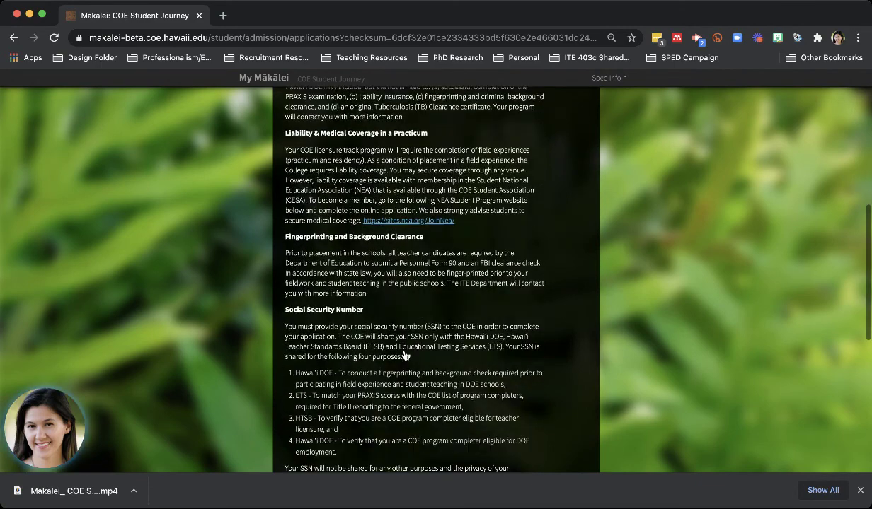
{"action": "scroll", "coordinate": [405, 356], "scroll_direction": "up", "scroll_amount": 2}
{"action": "scroll", "coordinate": [404, 355], "scroll_direction": "up", "scroll_amount": 1}
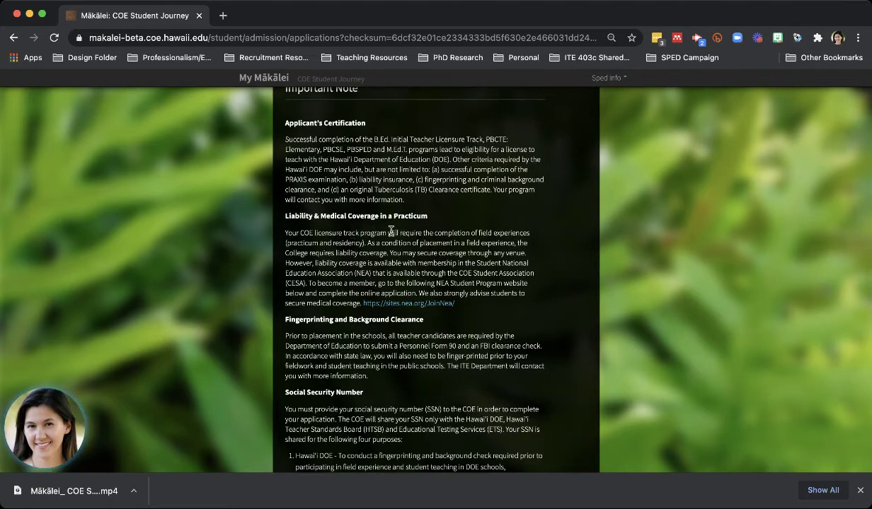
{"action": "scroll", "coordinate": [375, 234], "scroll_direction": "down", "scroll_amount": 2}
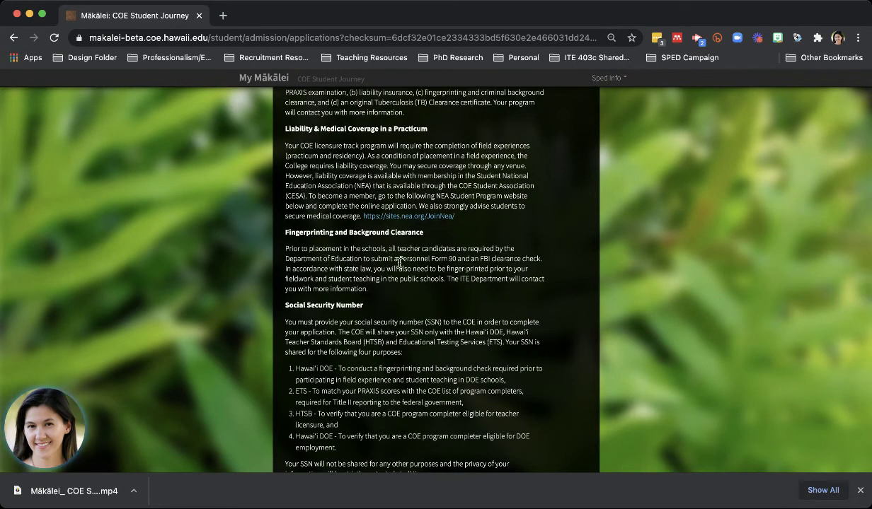
{"action": "scroll", "coordinate": [382, 268], "scroll_direction": "down", "scroll_amount": 3}
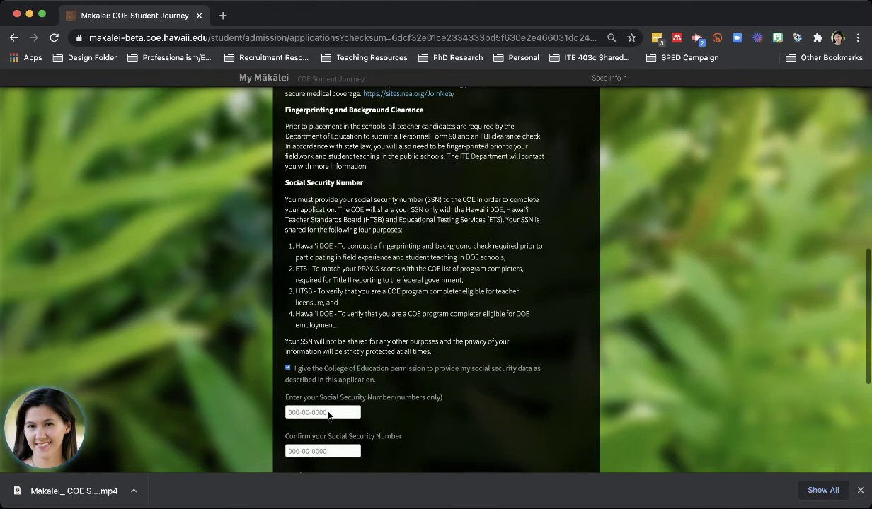
{"action": "scroll", "coordinate": [355, 387], "scroll_direction": "down", "scroll_amount": 2}
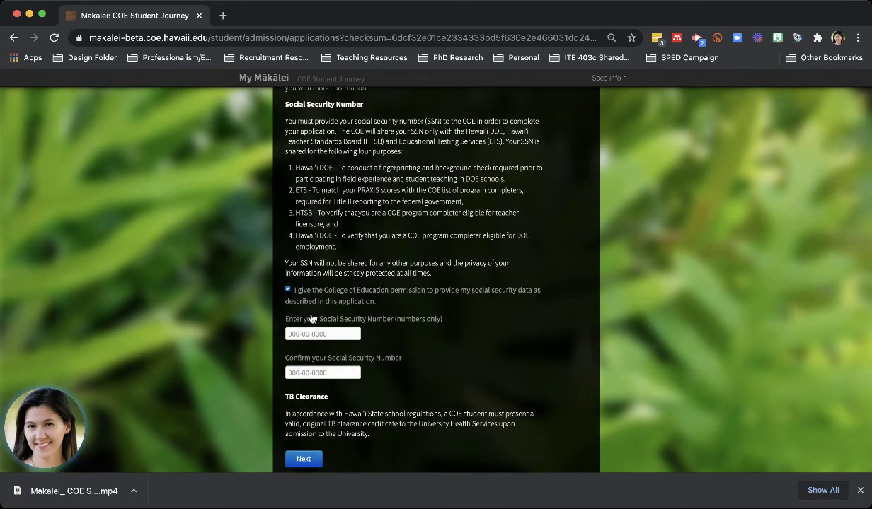
{"action": "scroll", "coordinate": [309, 348], "scroll_direction": "down", "scroll_amount": 2}
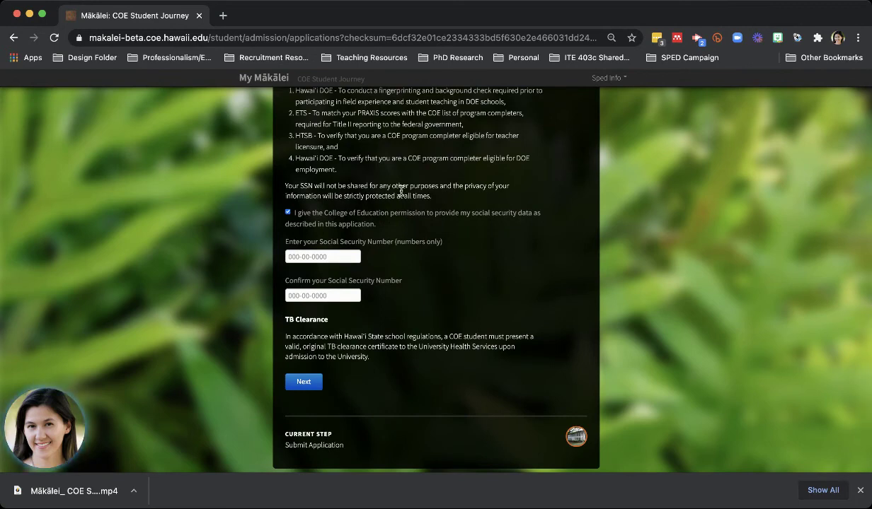
{"action": "scroll", "coordinate": [401, 190], "scroll_direction": "up", "scroll_amount": 7}
{"action": "scroll", "coordinate": [402, 190], "scroll_direction": "down", "scroll_amount": 4}
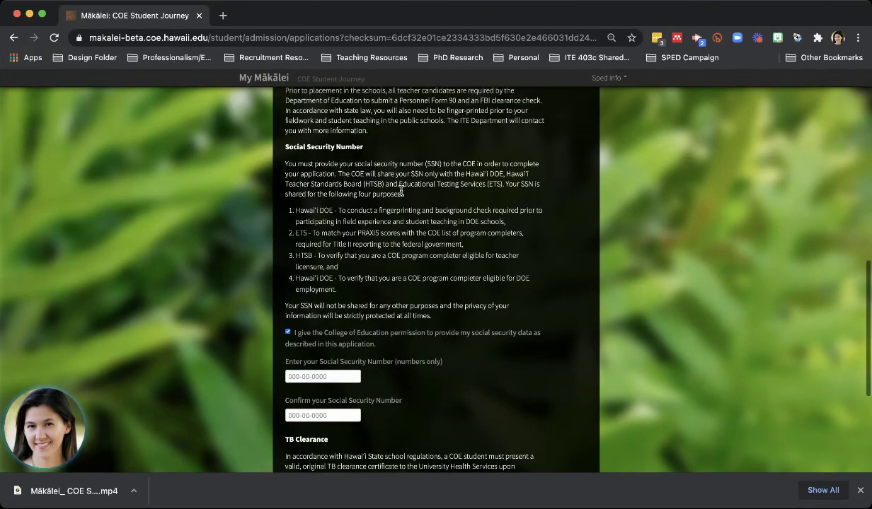
{"action": "scroll", "coordinate": [402, 189], "scroll_direction": "down", "scroll_amount": 2}
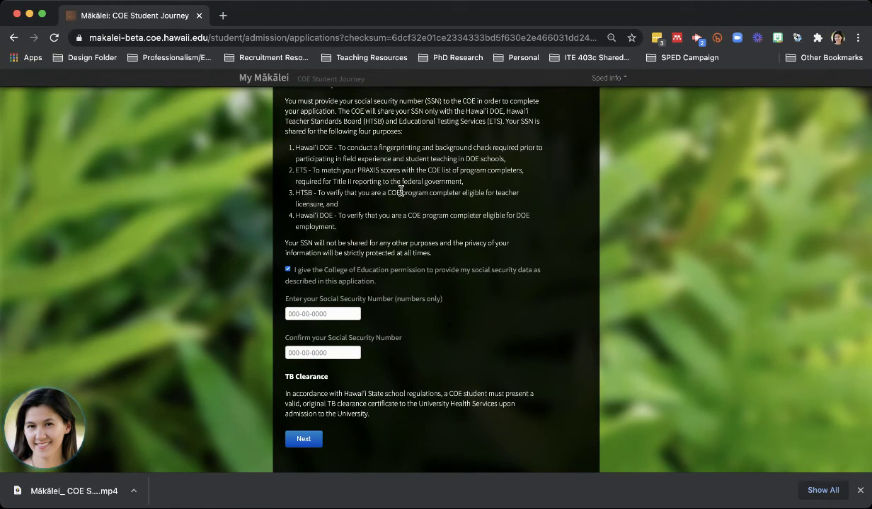
- Enter and confirm the applicant's Social Security number, and continue to the application certification page
{"action": "left_click", "coordinate": [337, 315]}
{"action": "type", "text": "111-11-1"}
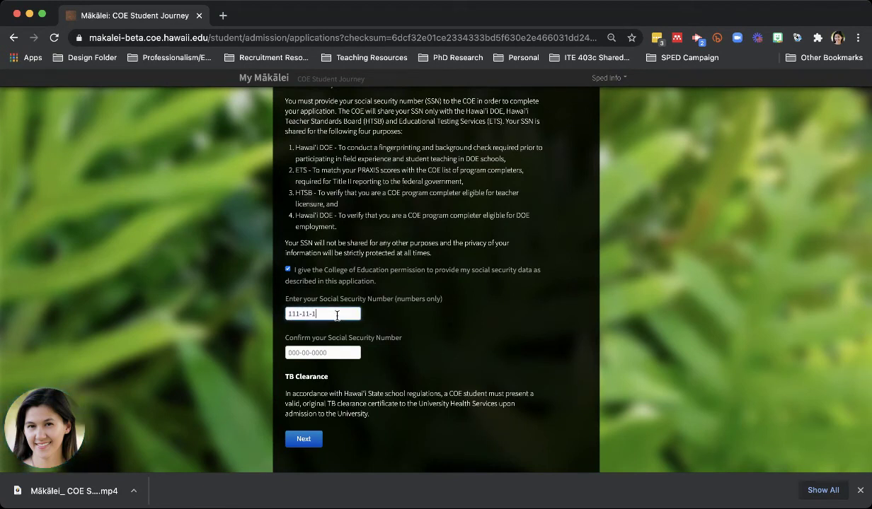
{"action": "type", "text": "111"}
{"action": "left_click", "coordinate": [302, 353]}
{"action": "type", "text": "111-11-111"}
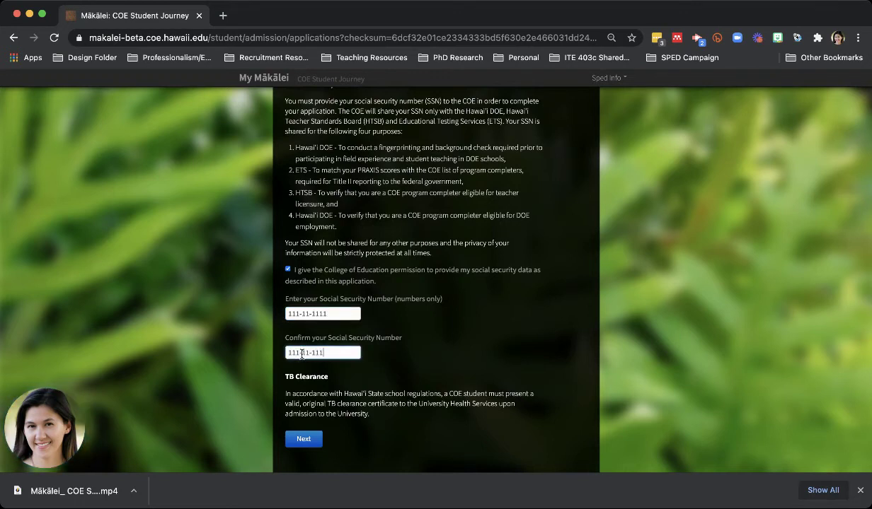
{"action": "type", "text": "1"}
{"action": "left_click", "coordinate": [303, 439]}
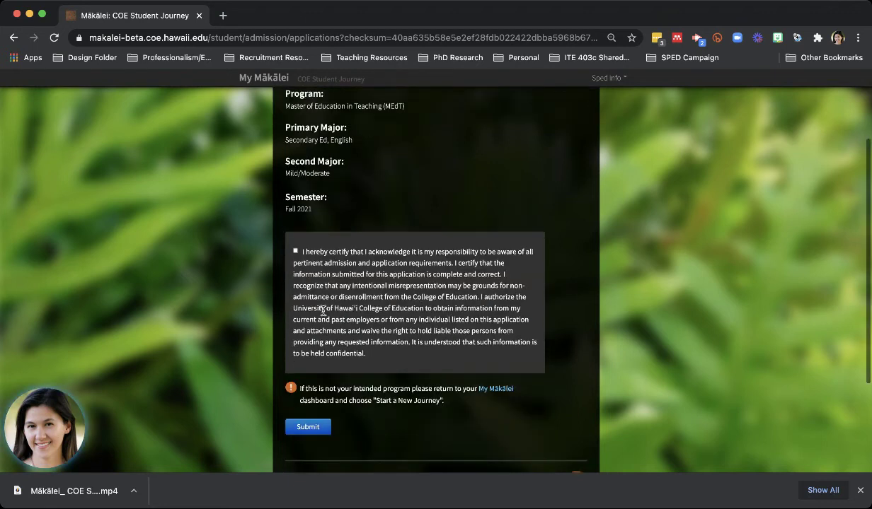
- Accept the certification statement, submit the licensure track application, and open its application status page
{"action": "left_click", "coordinate": [295, 251]}
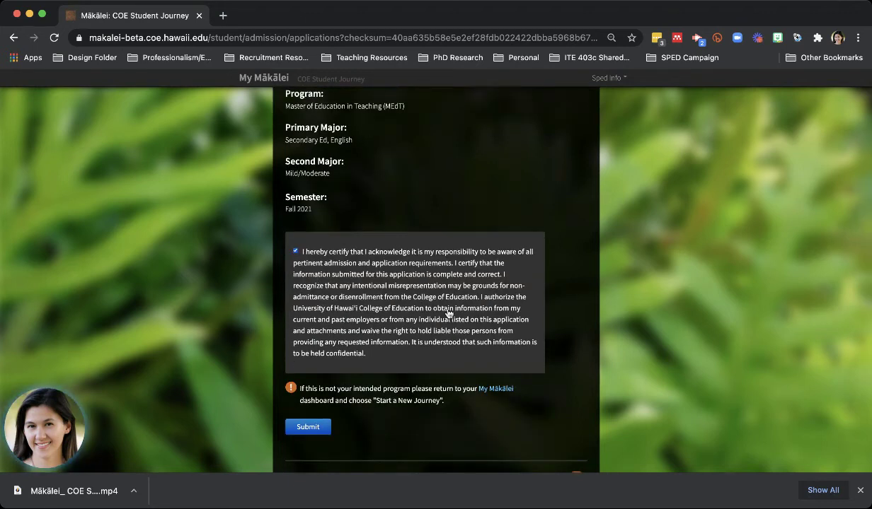
{"action": "left_click", "coordinate": [311, 428]}
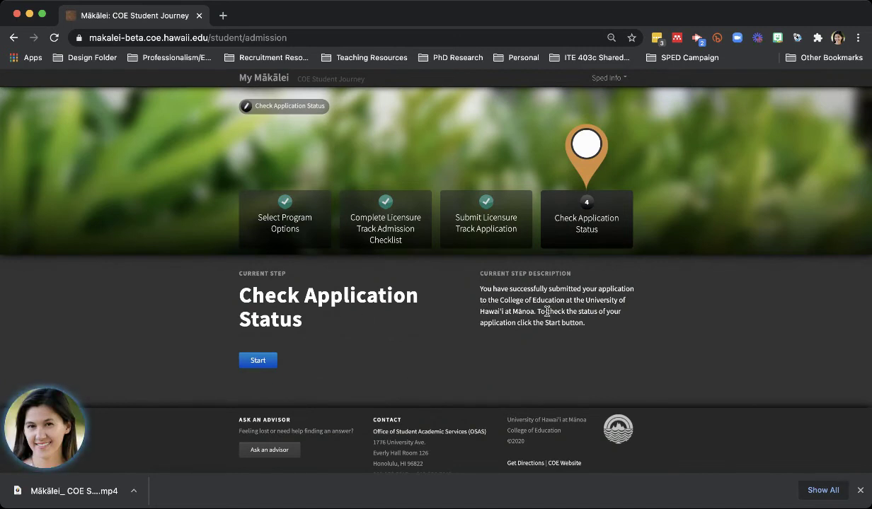
{"action": "left_click", "coordinate": [257, 362]}
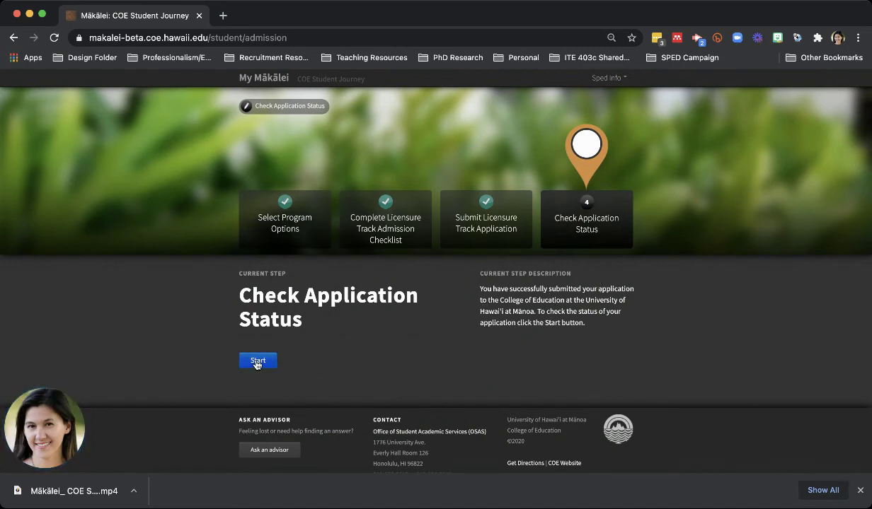
{"action": "left_click", "coordinate": [257, 361]}
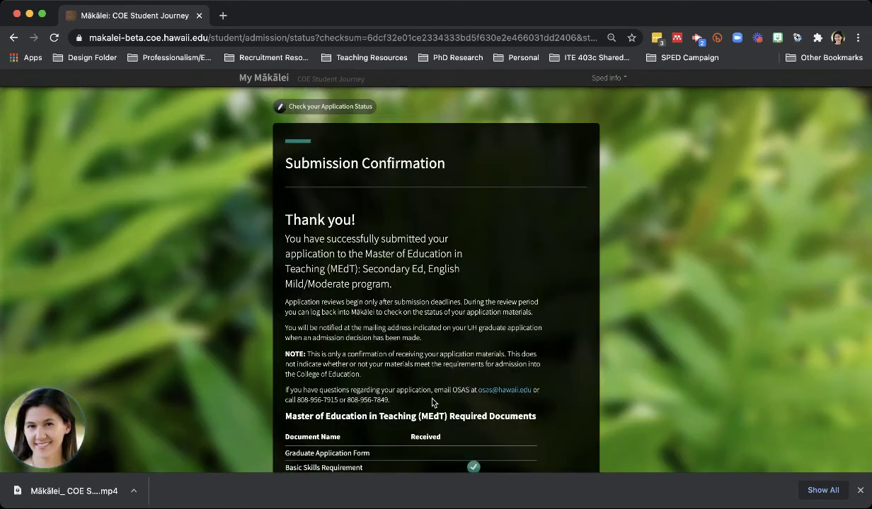
- Look over the submission confirmation, covering the review notes, the MEdT required documents table and the interview information
{"action": "scroll", "coordinate": [433, 403], "scroll_direction": "down", "scroll_amount": 3}
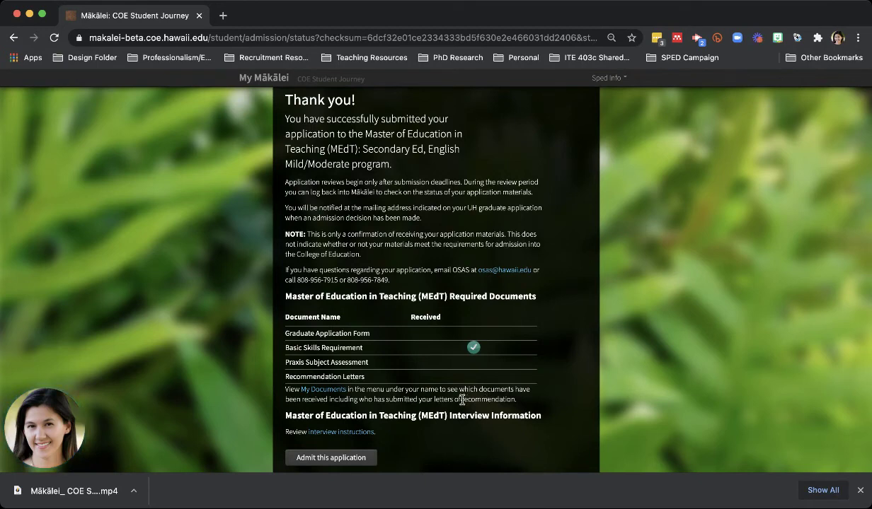
{"action": "scroll", "coordinate": [462, 401], "scroll_direction": "down", "scroll_amount": 3}
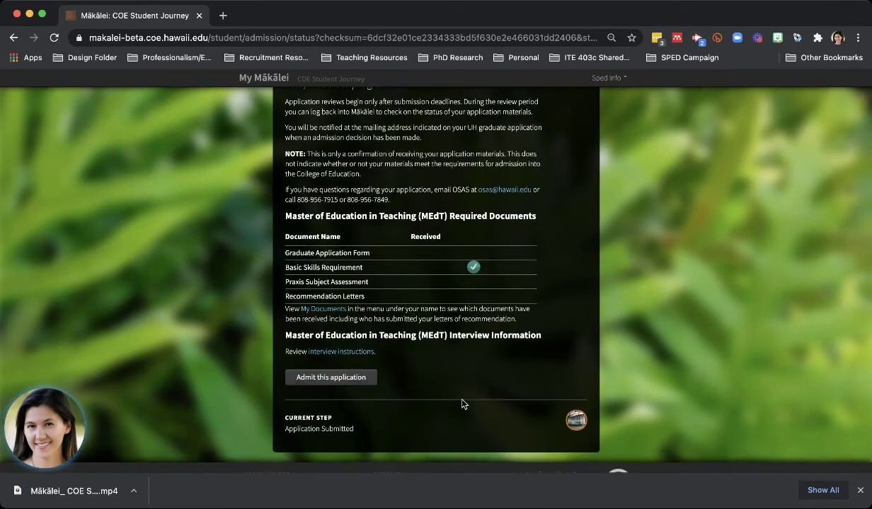
{"action": "scroll", "coordinate": [464, 404], "scroll_direction": "up", "scroll_amount": 2}
{"action": "scroll", "coordinate": [463, 404], "scroll_direction": "down", "scroll_amount": 1}
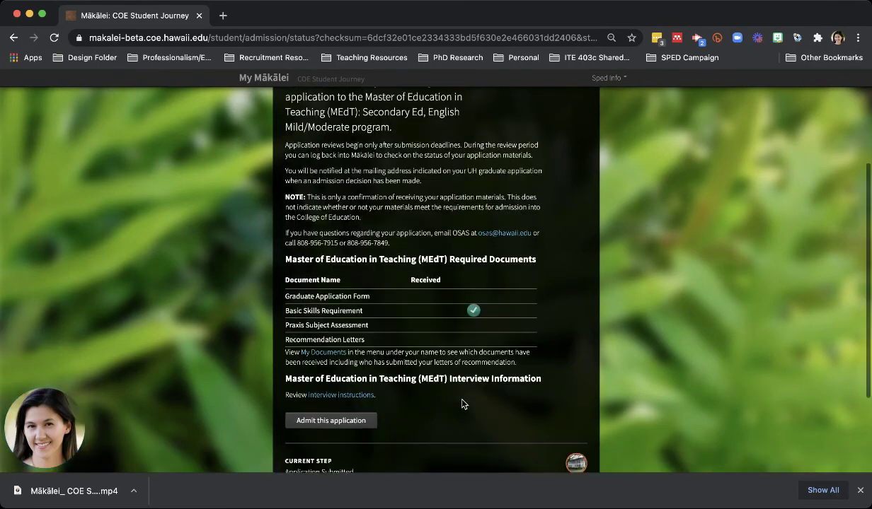
{"action": "scroll", "coordinate": [464, 404], "scroll_direction": "down", "scroll_amount": 2}
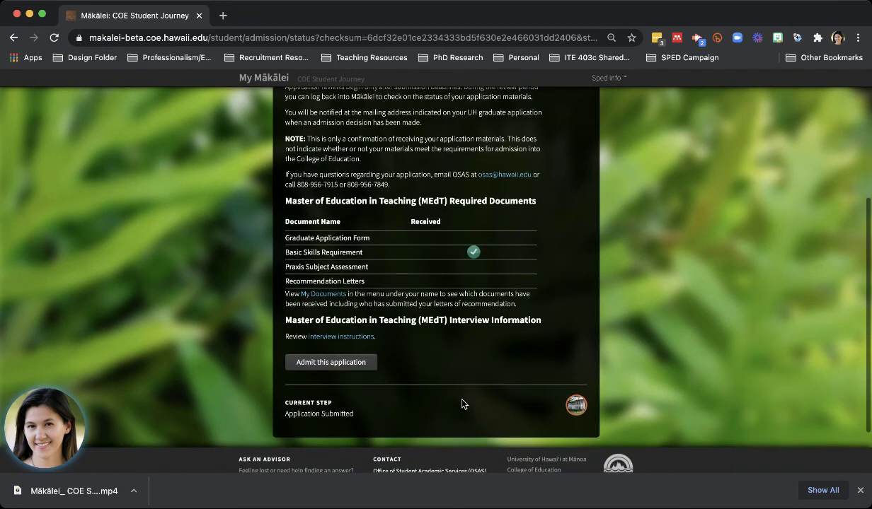
{"action": "scroll", "coordinate": [463, 404], "scroll_direction": "down", "scroll_amount": 1}
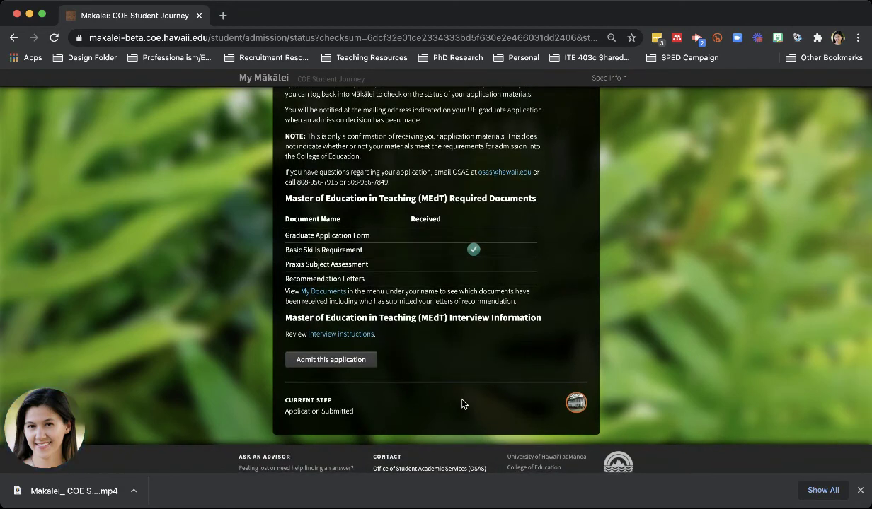
{"action": "scroll", "coordinate": [463, 404], "scroll_direction": "up", "scroll_amount": 1}
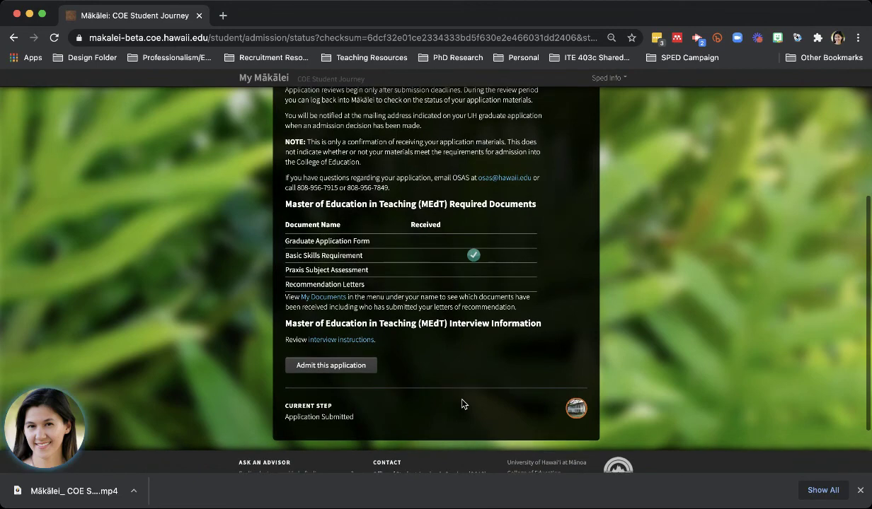
{"action": "scroll", "coordinate": [464, 404], "scroll_direction": "up", "scroll_amount": 6}
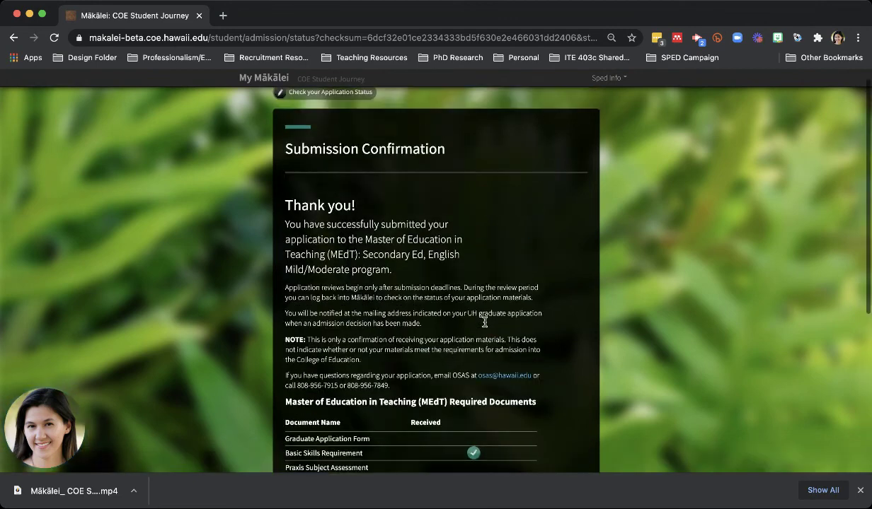
{"action": "scroll", "coordinate": [485, 323], "scroll_direction": "up", "scroll_amount": 1}
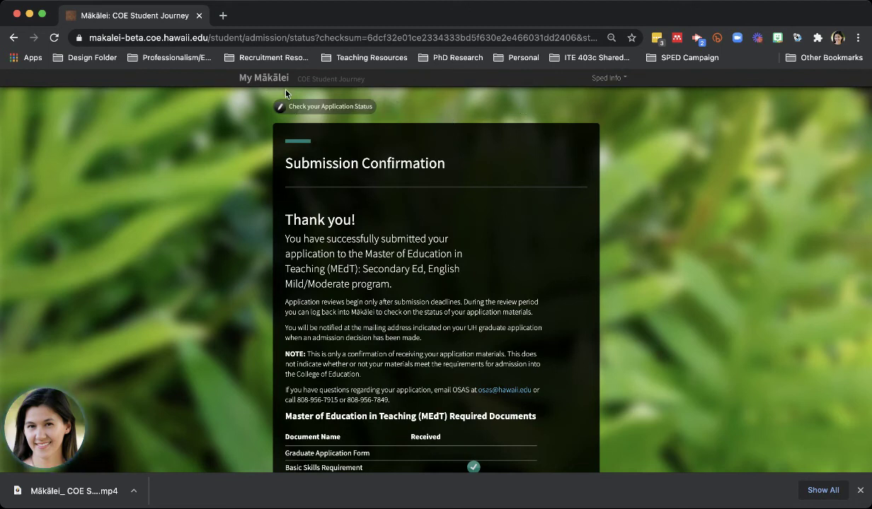
- Open the documents list from the Fall 2021 MEdT Secondary Ed, English Mild/Moderate journey and show the options for adding a new document
{"action": "left_click", "coordinate": [258, 79]}
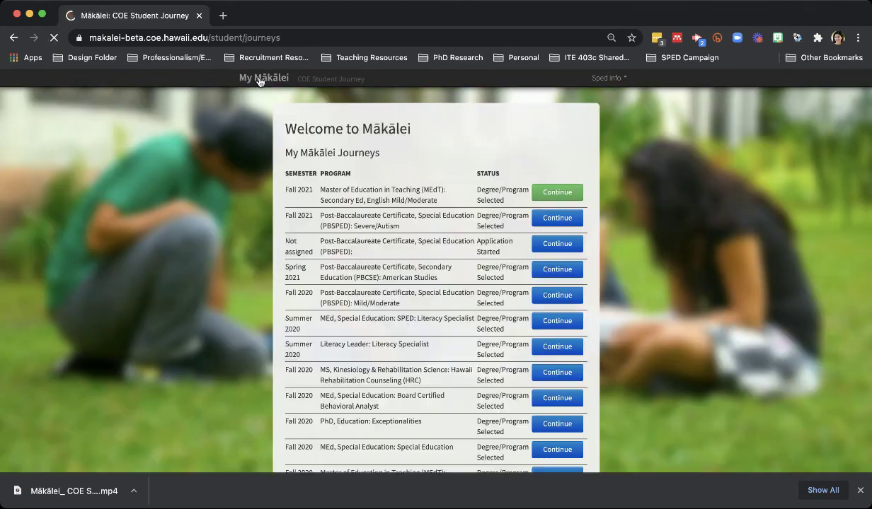
{"action": "left_click", "coordinate": [557, 193]}
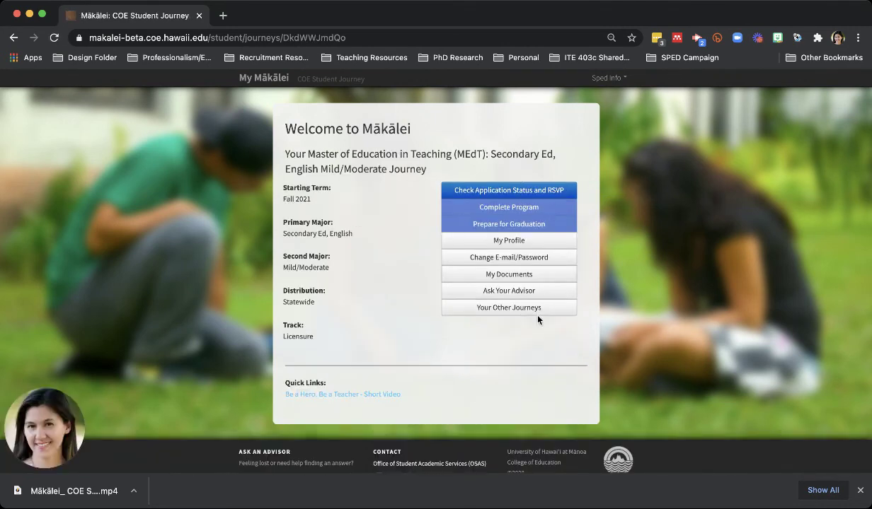
{"action": "left_click", "coordinate": [509, 279]}
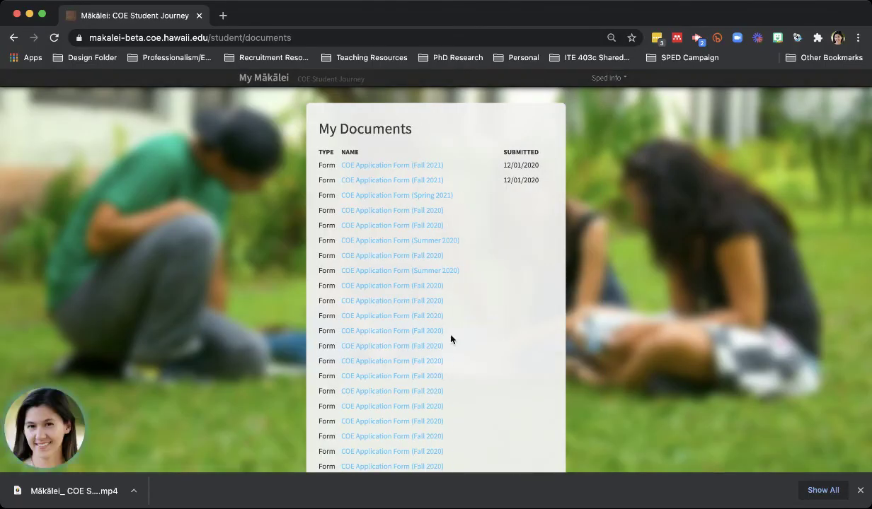
{"action": "scroll", "coordinate": [451, 339], "scroll_direction": "down", "scroll_amount": 10}
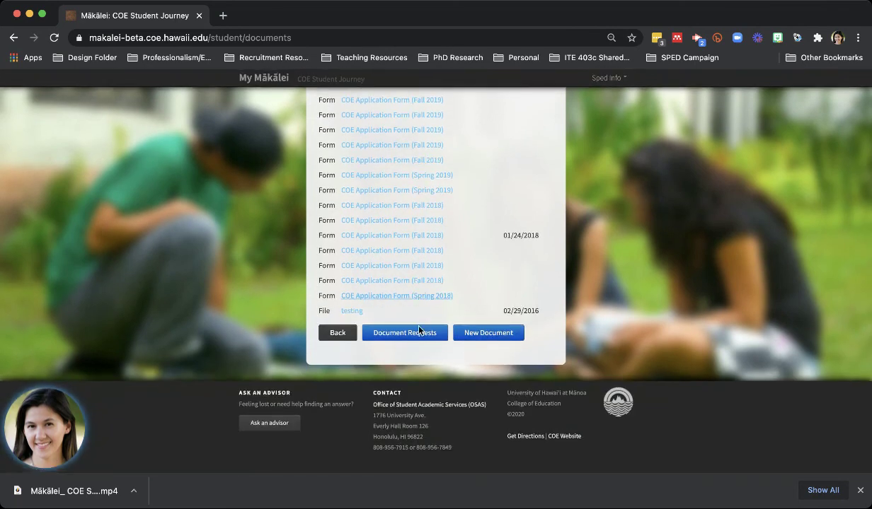
{"action": "left_click", "coordinate": [485, 338]}
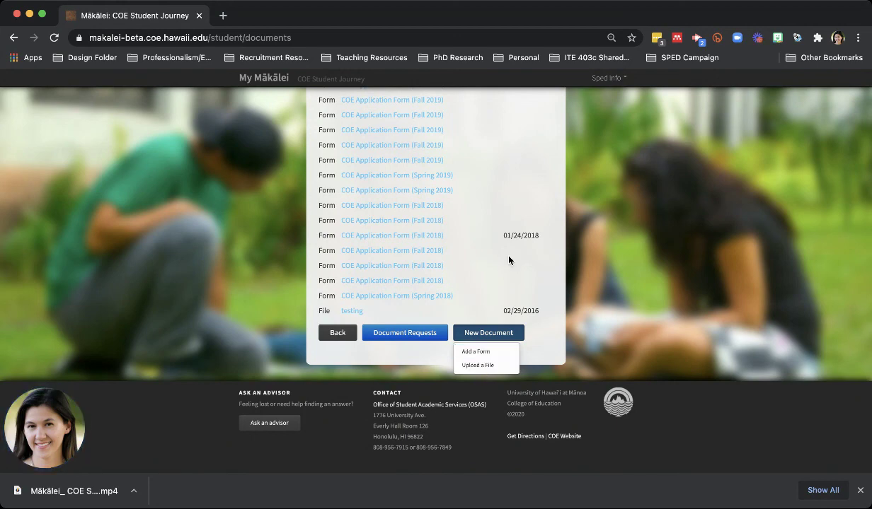
- Log out of the Mākālei account
{"action": "scroll", "coordinate": [517, 205], "scroll_direction": "up", "scroll_amount": 5}
{"action": "scroll", "coordinate": [534, 173], "scroll_direction": "up", "scroll_amount": 4}
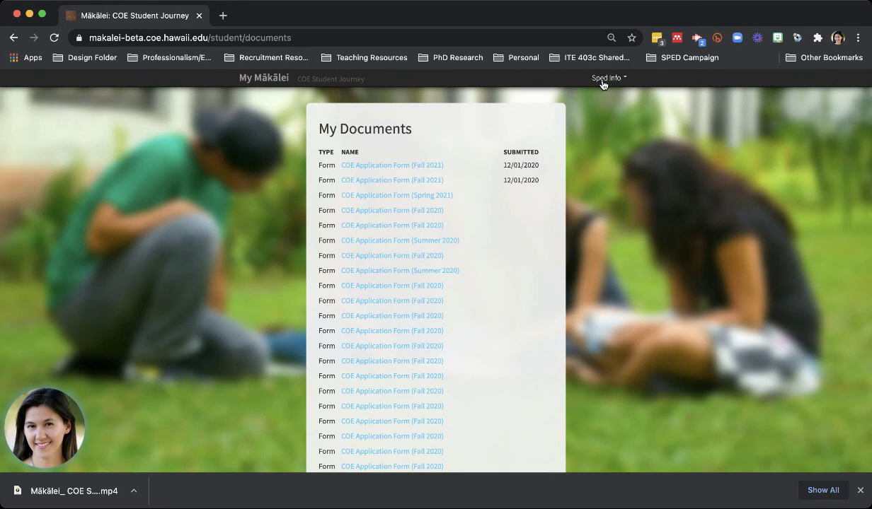
{"action": "left_click", "coordinate": [605, 79]}
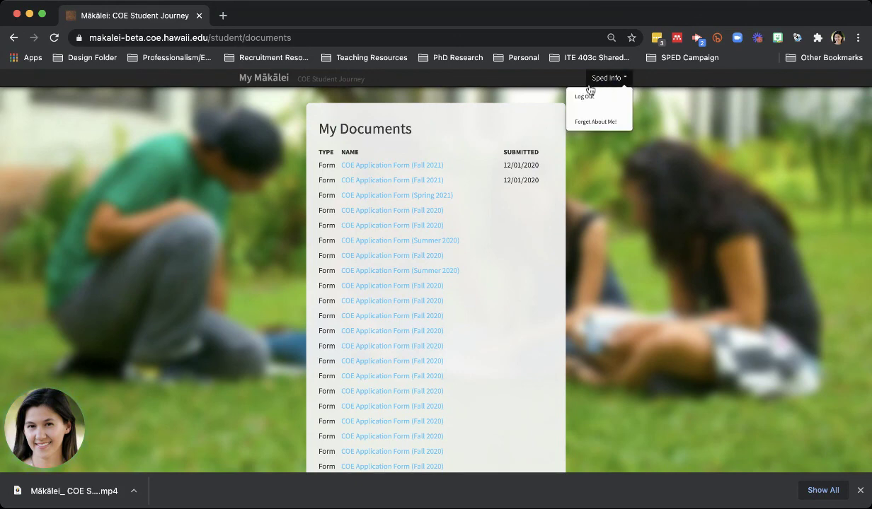
{"action": "left_click", "coordinate": [584, 98]}
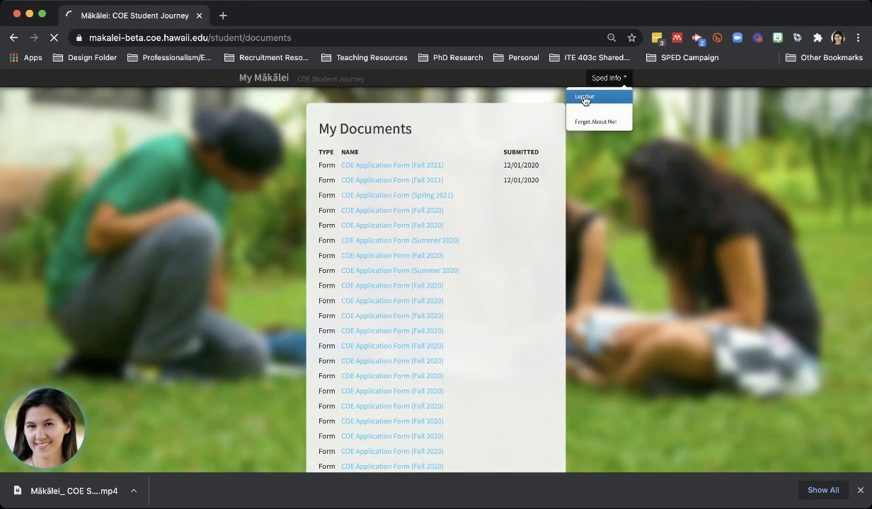